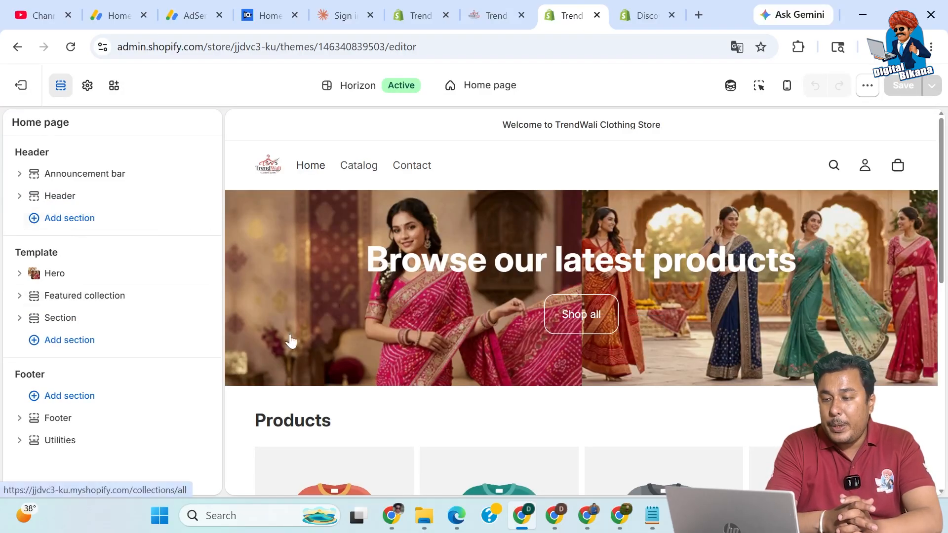
- Send the AI assistant the request "I want to add hero carousel" for the home page
scroll(475, 351, down, 5)
scroll(474, 349, down, 3)
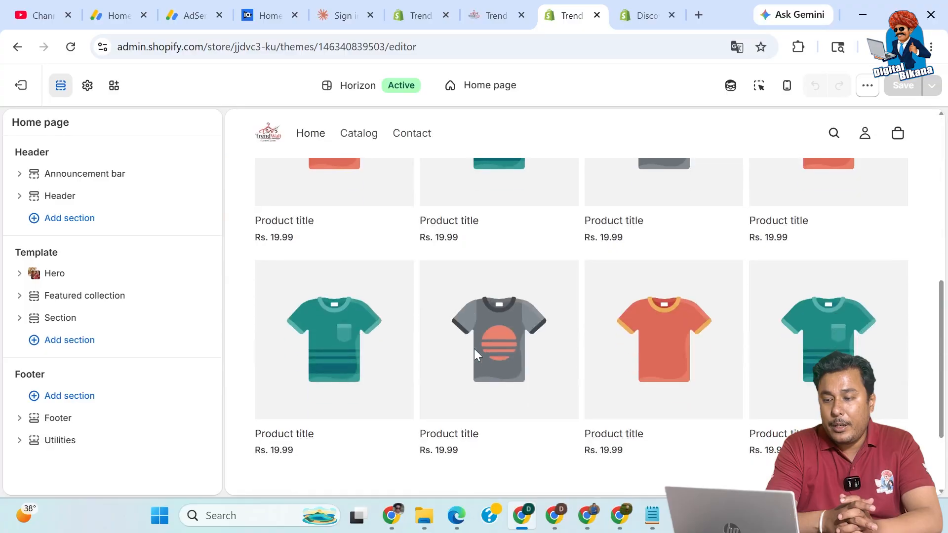
scroll(473, 349, down, 2)
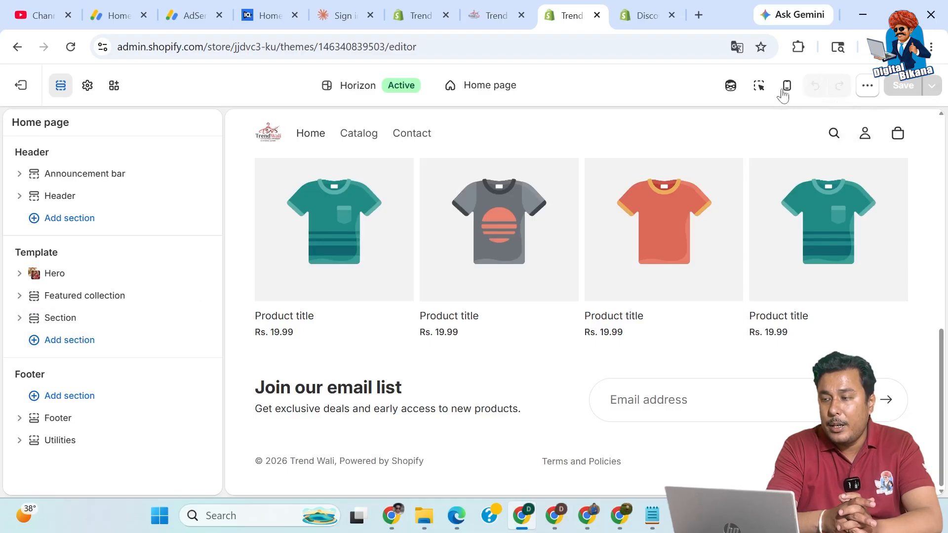
click(730, 86)
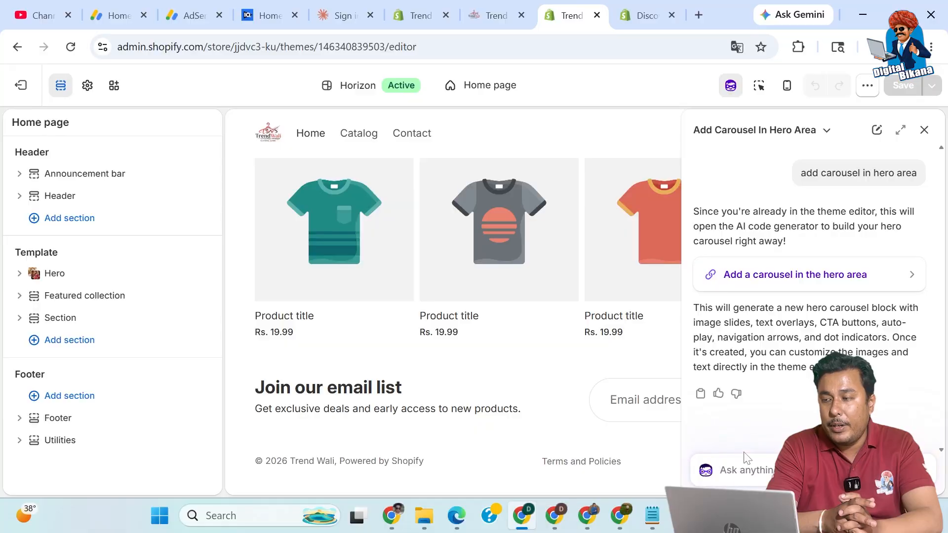
text(I want)
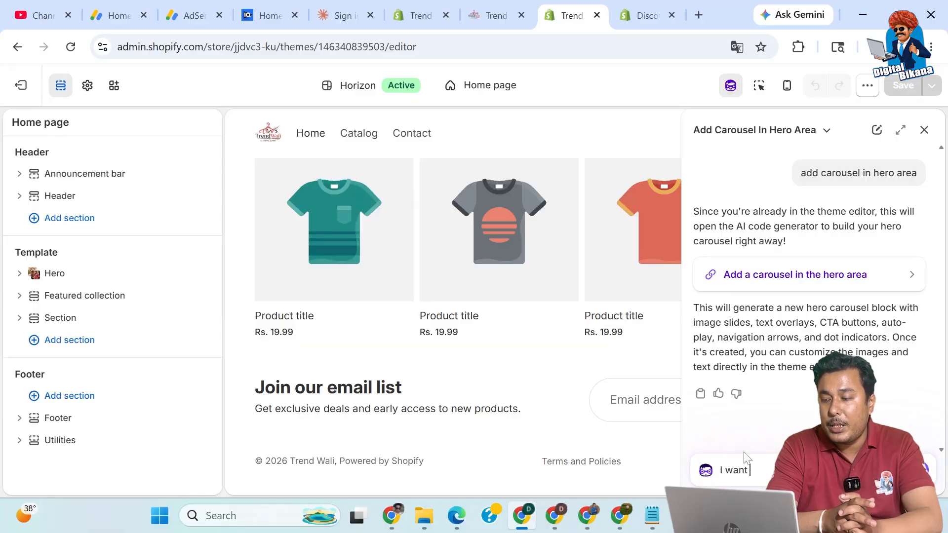
text( to ad)
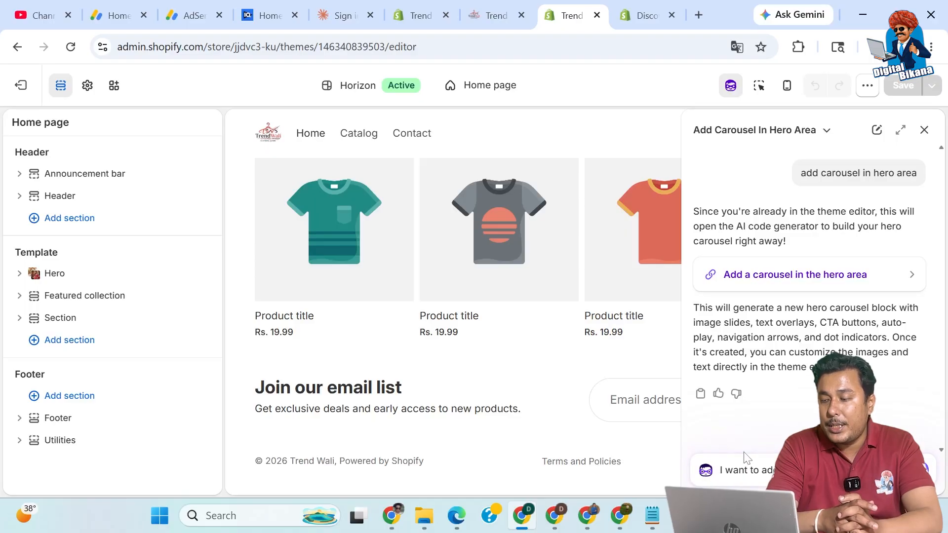
key(Return)
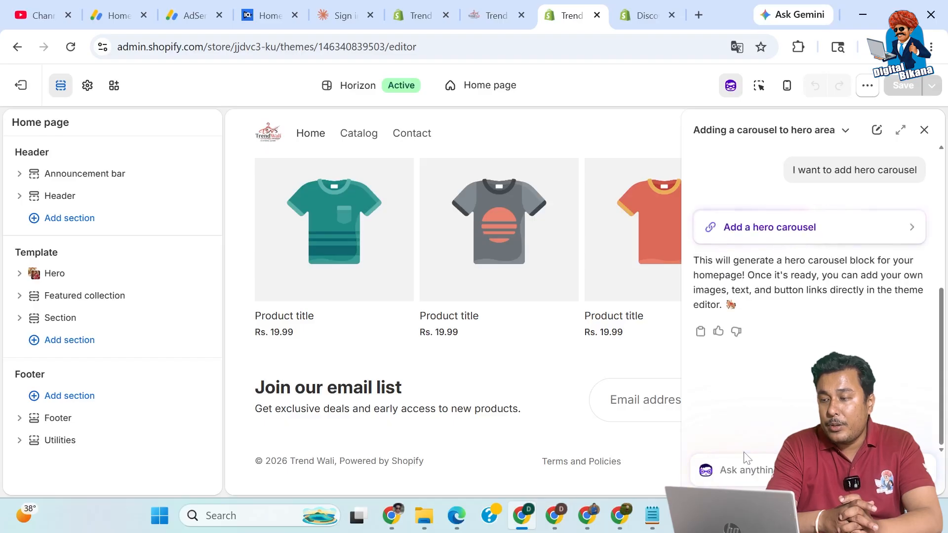
- Generate the hero carousel block from the assistant's suggested prompt and close the assistant chat
click(784, 229)
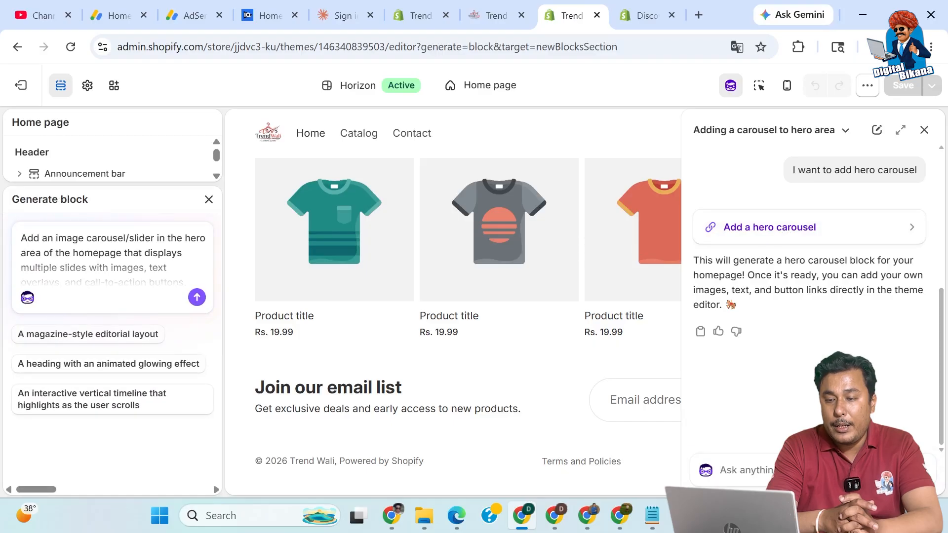
click(197, 298)
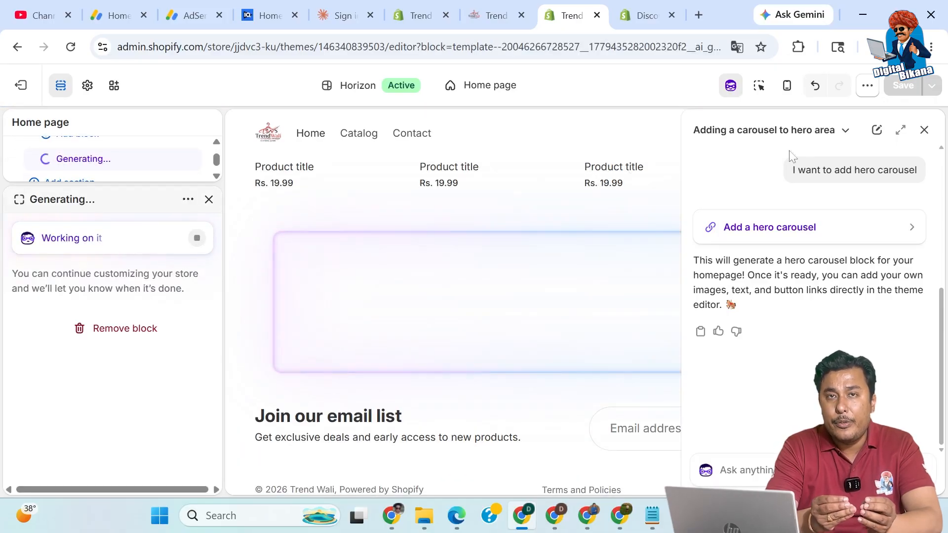
click(924, 131)
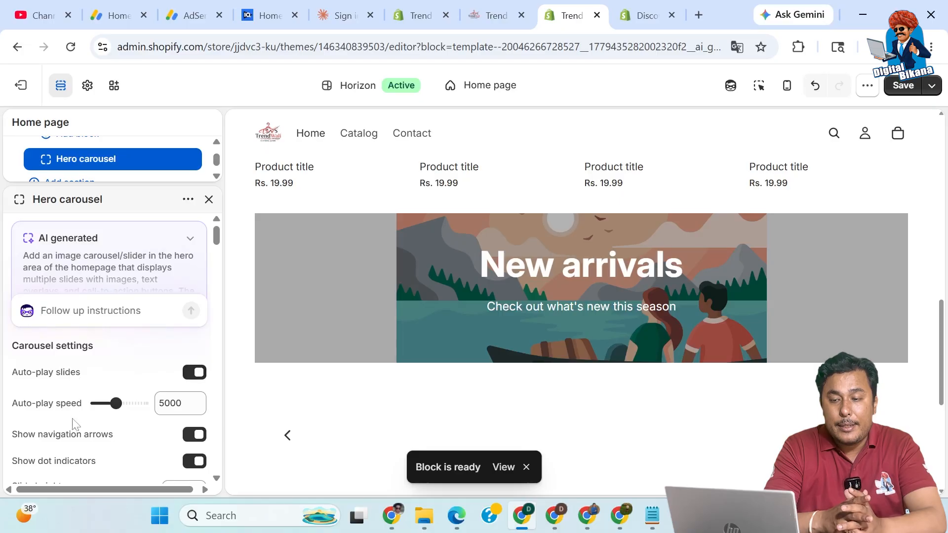
- Set the hero carousel's slide height to 300 for desktop and 200 for mobile
scroll(75, 437, down, 1)
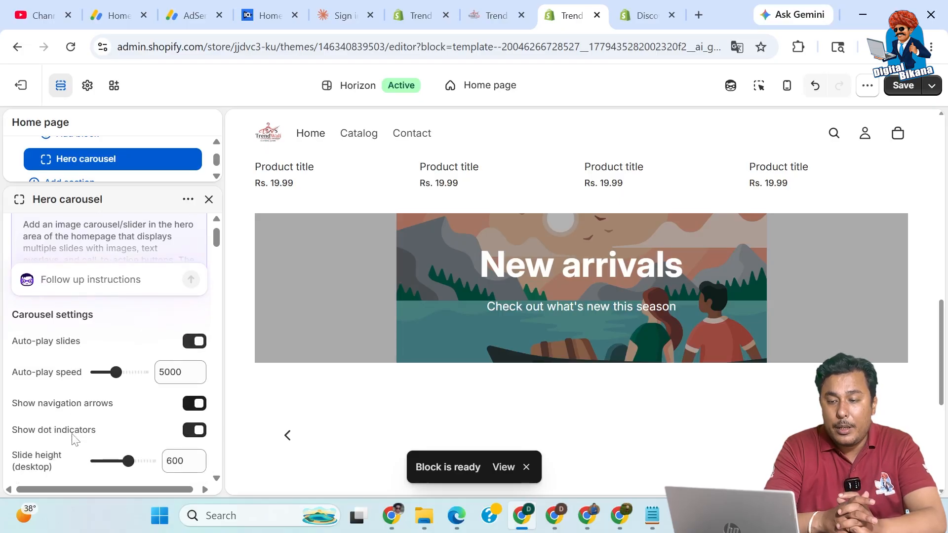
scroll(75, 437, down, 1)
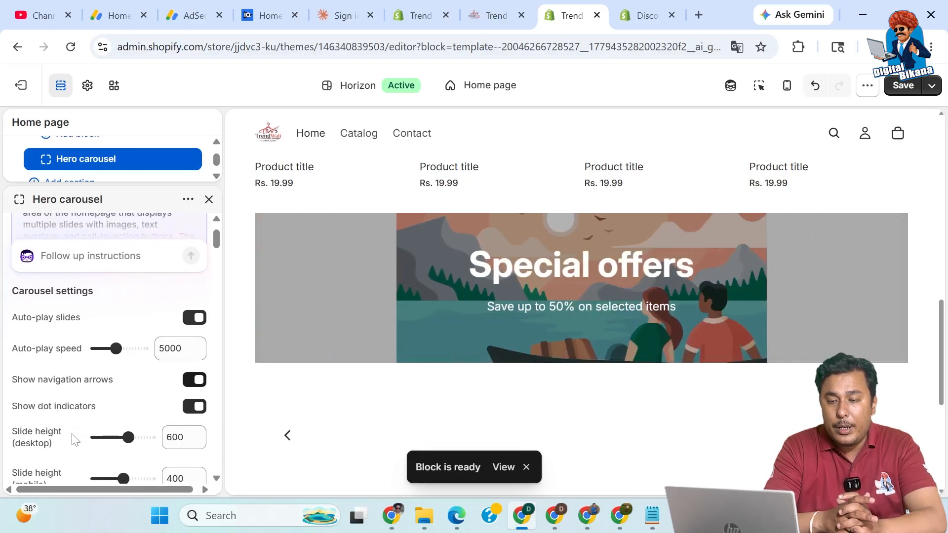
scroll(75, 439, down, 2)
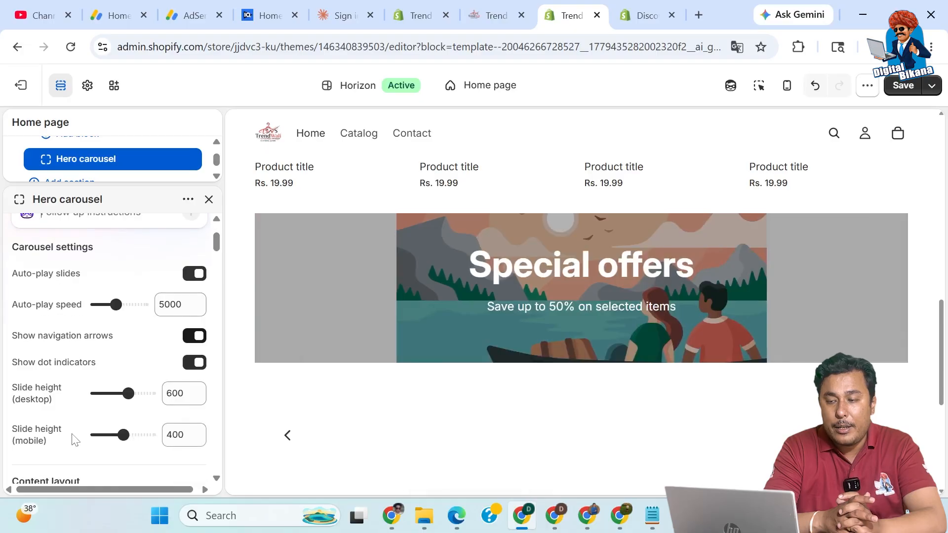
click(288, 435)
scroll(330, 432, down, 1)
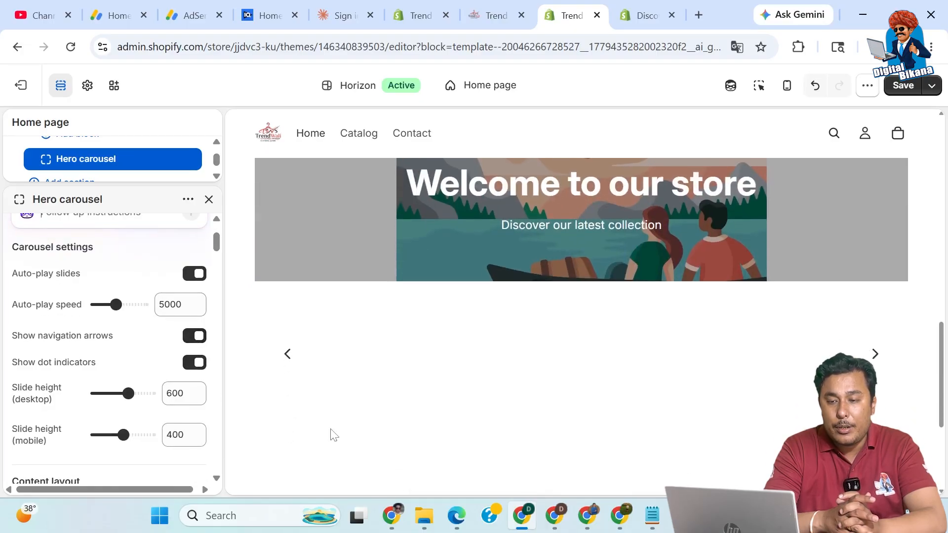
scroll(330, 435, up, 1)
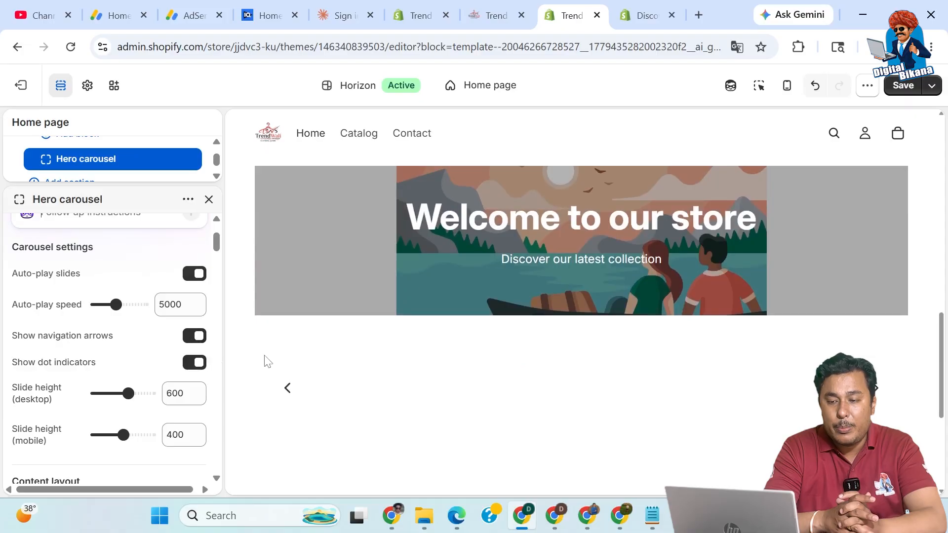
scroll(50, 423, down, 1)
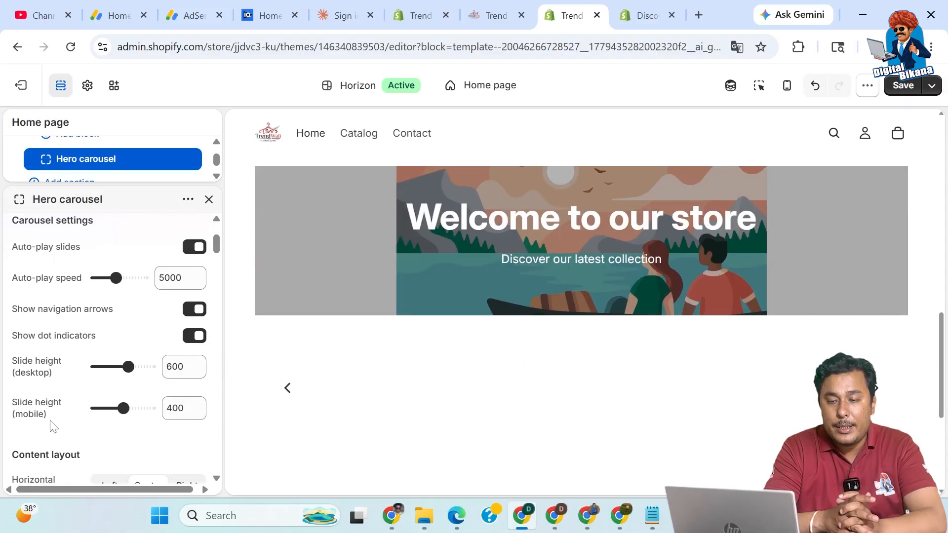
scroll(52, 426, down, 1)
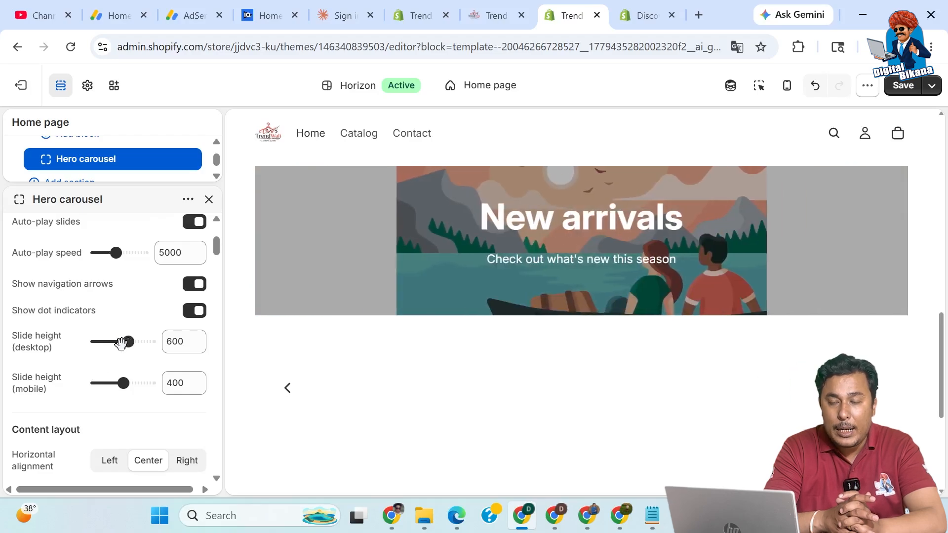
click(86, 341)
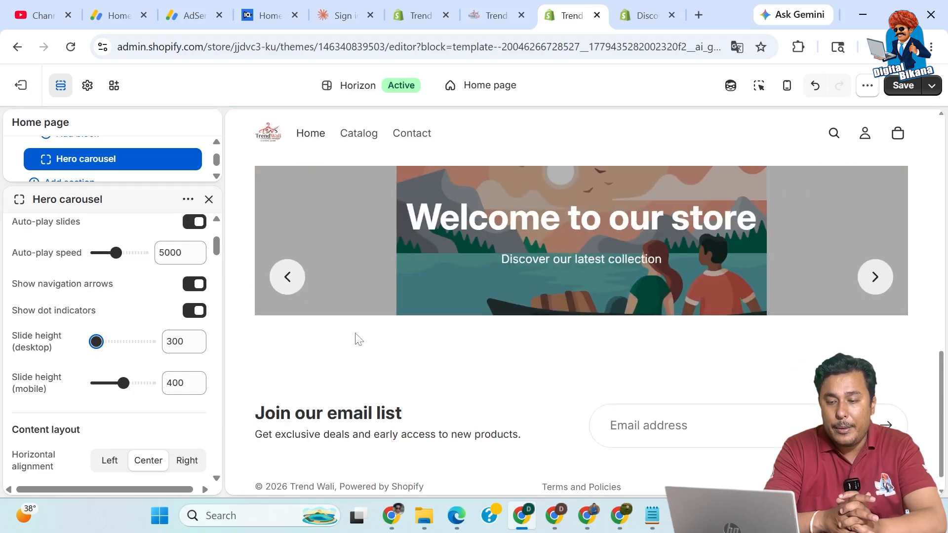
scroll(355, 333, up, 1)
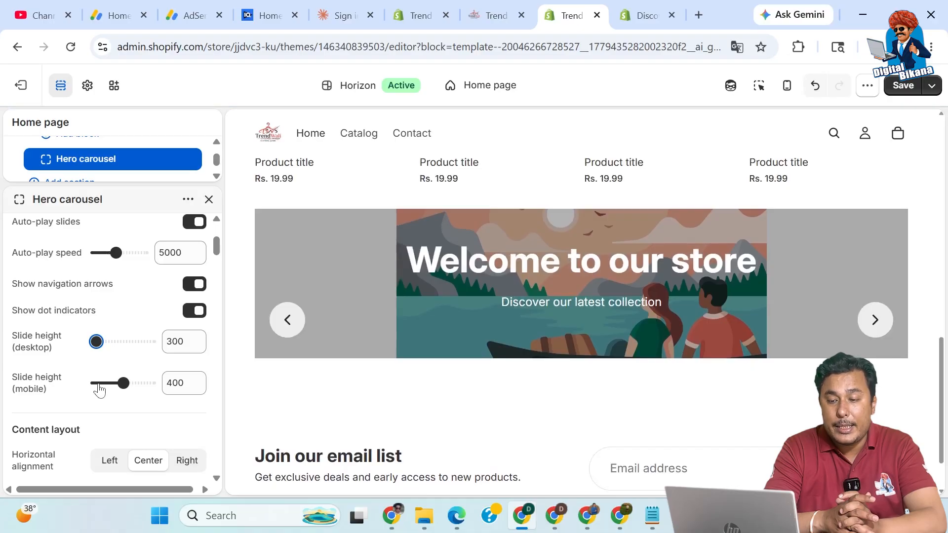
drag(123, 383, 65, 383)
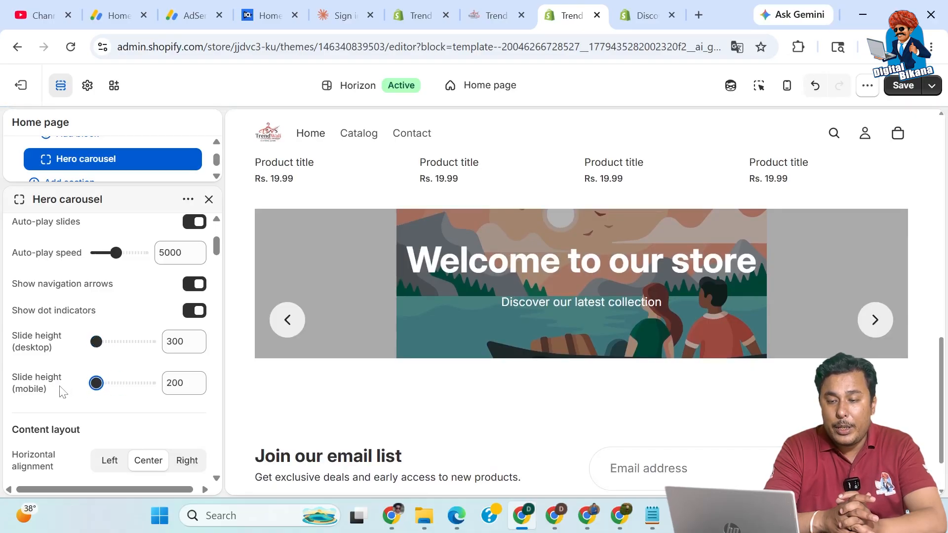
- Assign the existing Buy_Women_wear_online image to slide 1 of the hero carousel
scroll(65, 392, down, 3)
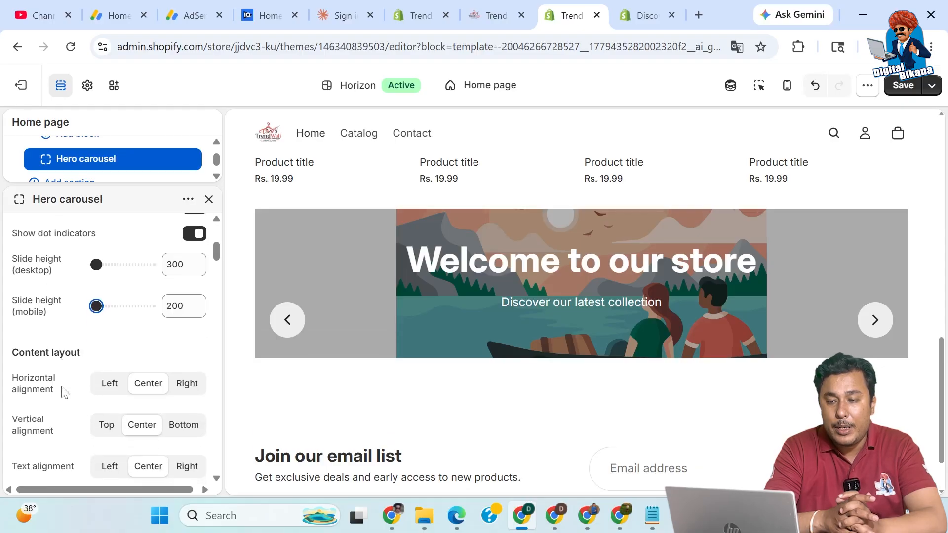
scroll(64, 392, down, 2)
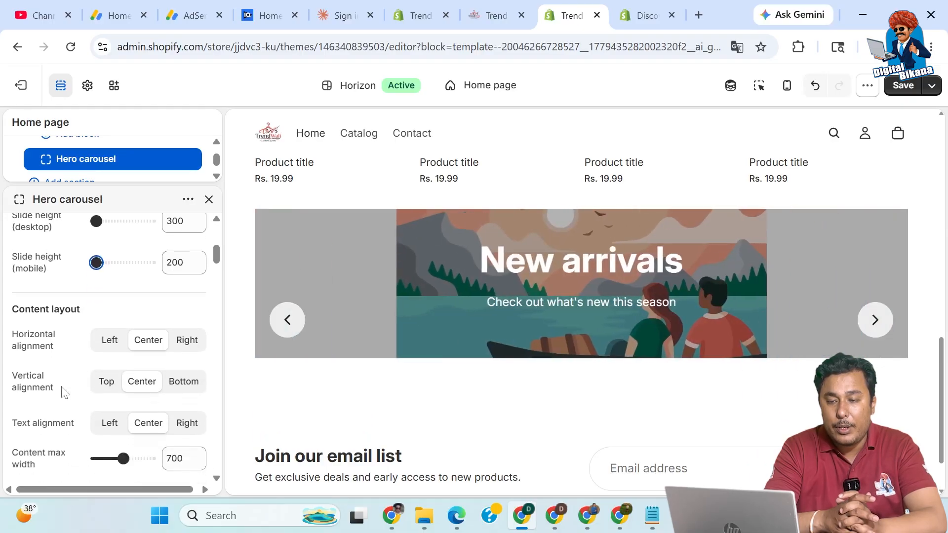
scroll(64, 393, down, 8)
scroll(64, 393, down, 3)
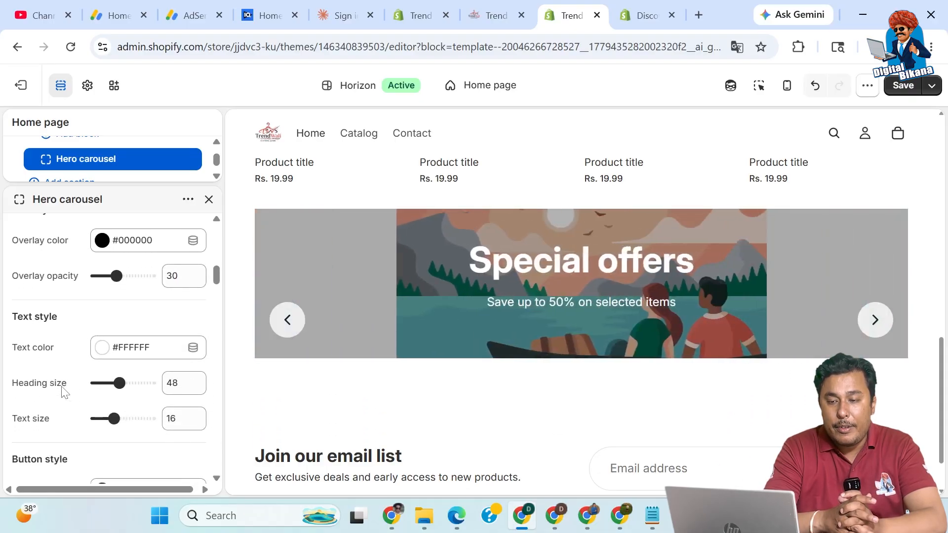
scroll(65, 392, down, 7)
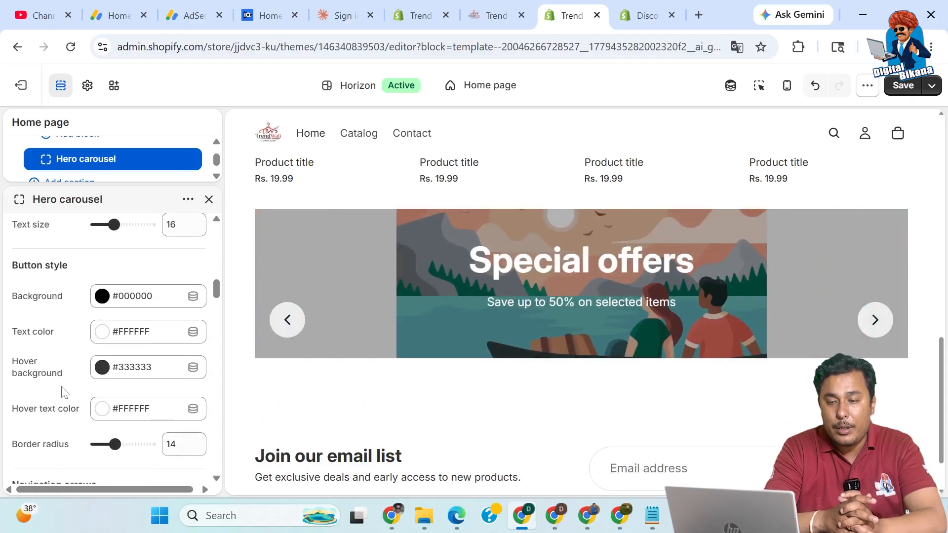
scroll(64, 393, down, 2)
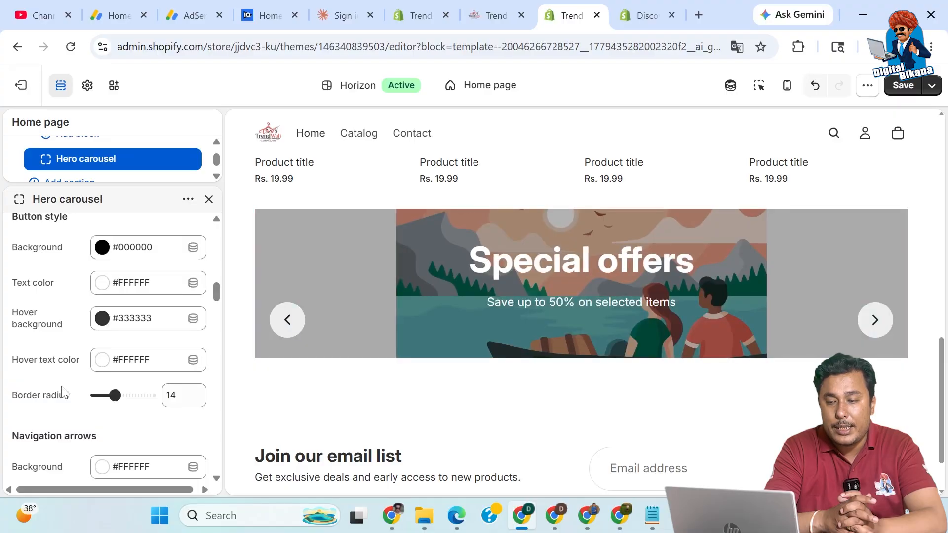
scroll(63, 393, down, 14)
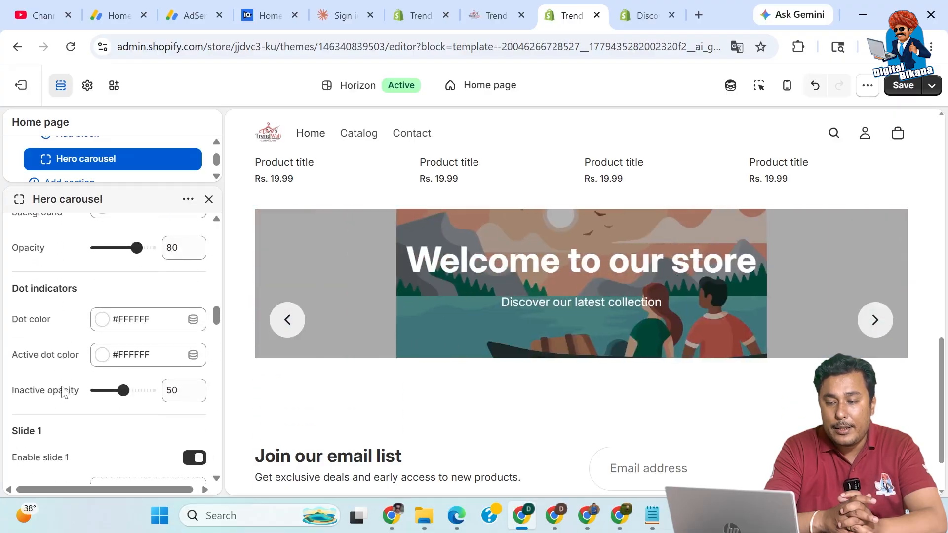
scroll(64, 392, down, 4)
scroll(64, 392, down, 2)
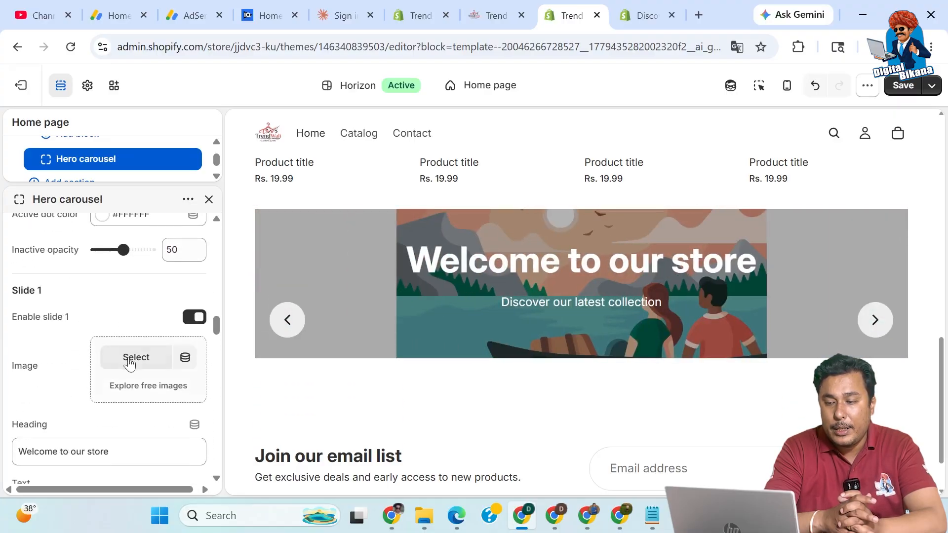
click(131, 361)
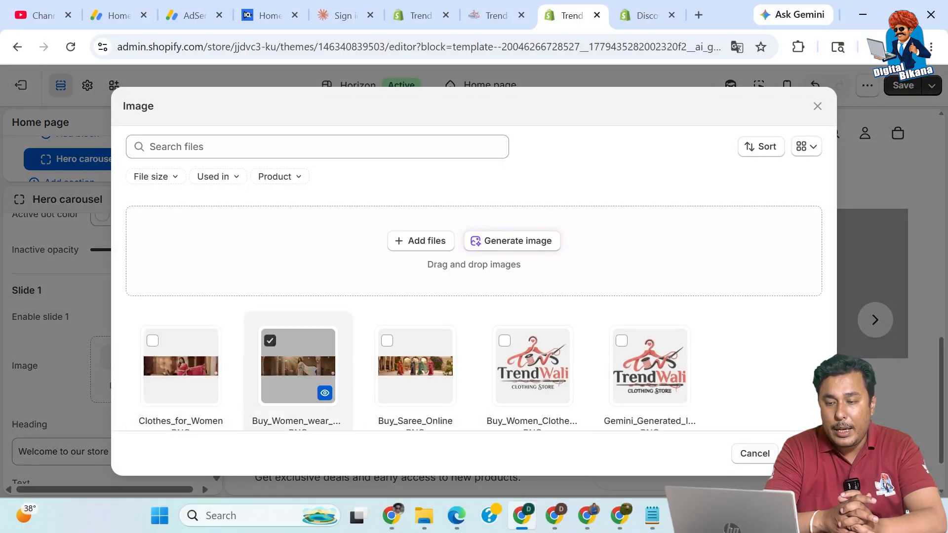
click(802, 453)
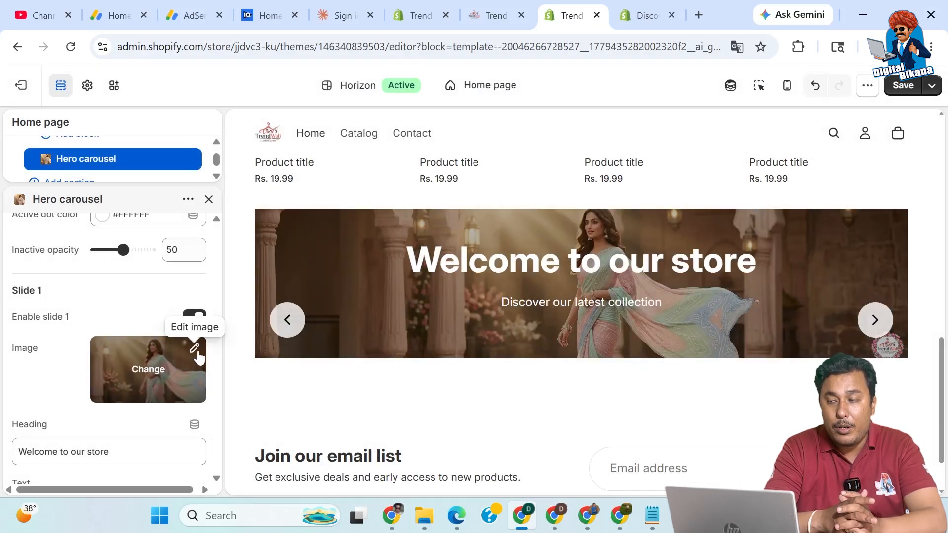
- Give the slide 1 image the alt text "Buy Women wear online", save it and return to the theme editor
click(195, 350)
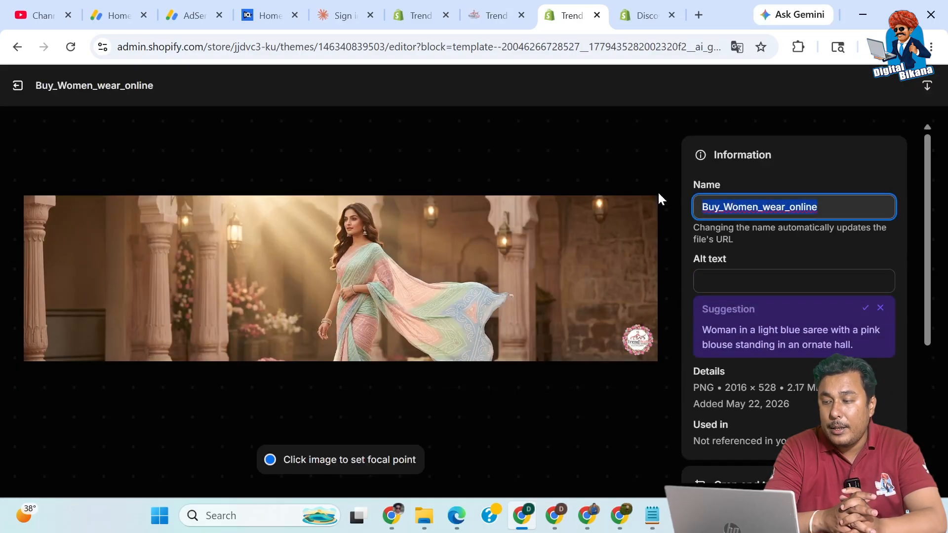
click(725, 281)
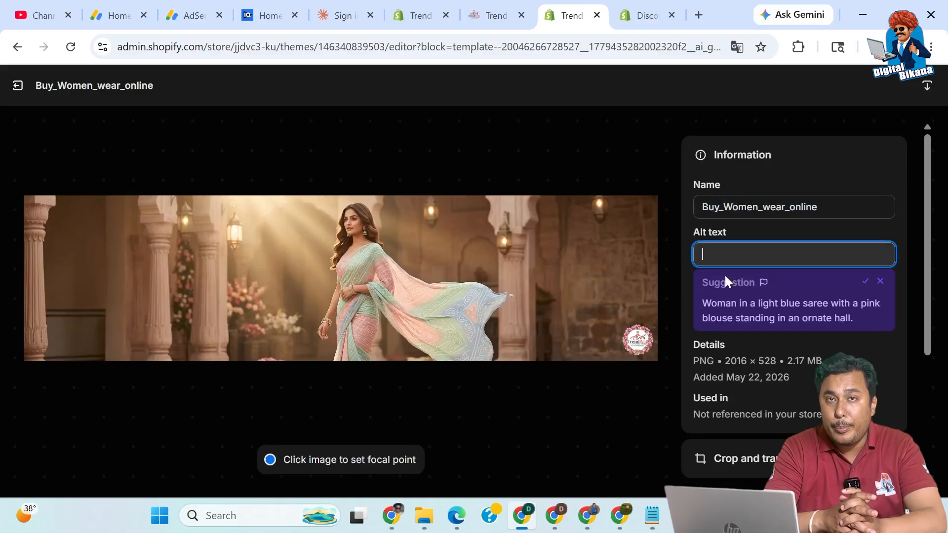
text(Buy_Women_wear_online)
click(721, 254)
key(BackSpace)
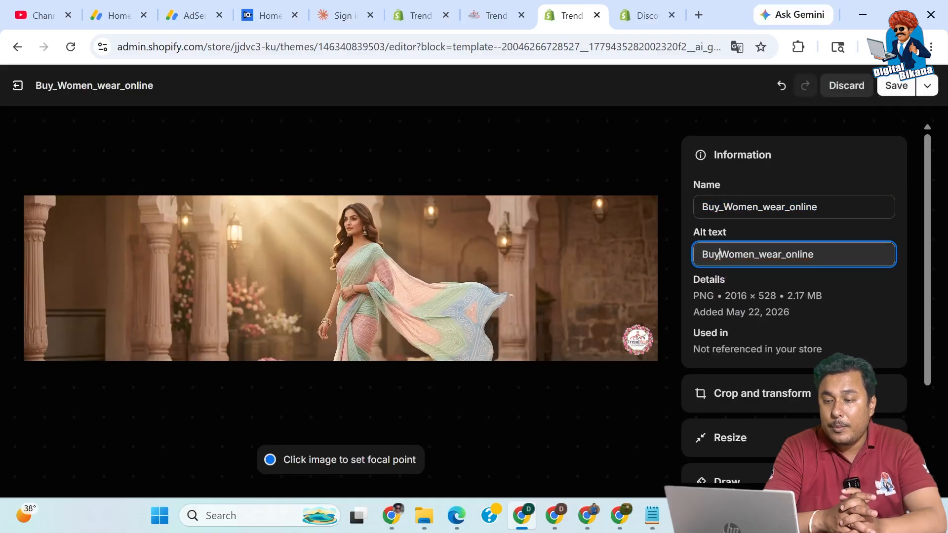
key(BackSpace)
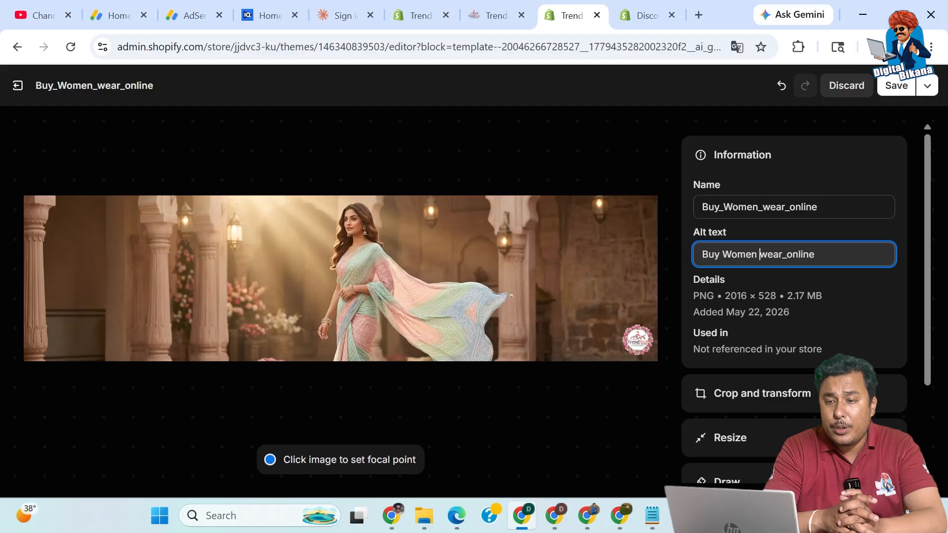
key(BackSpace)
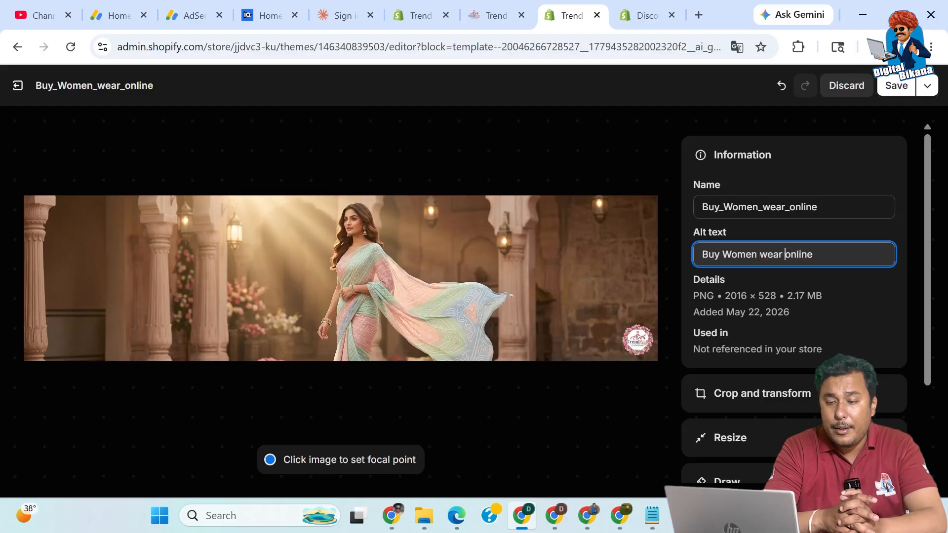
click(895, 88)
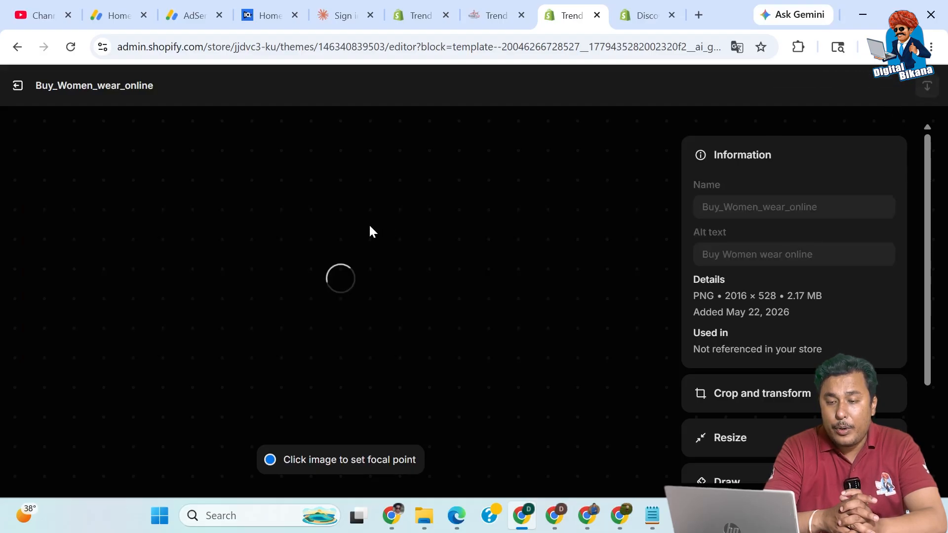
click(17, 86)
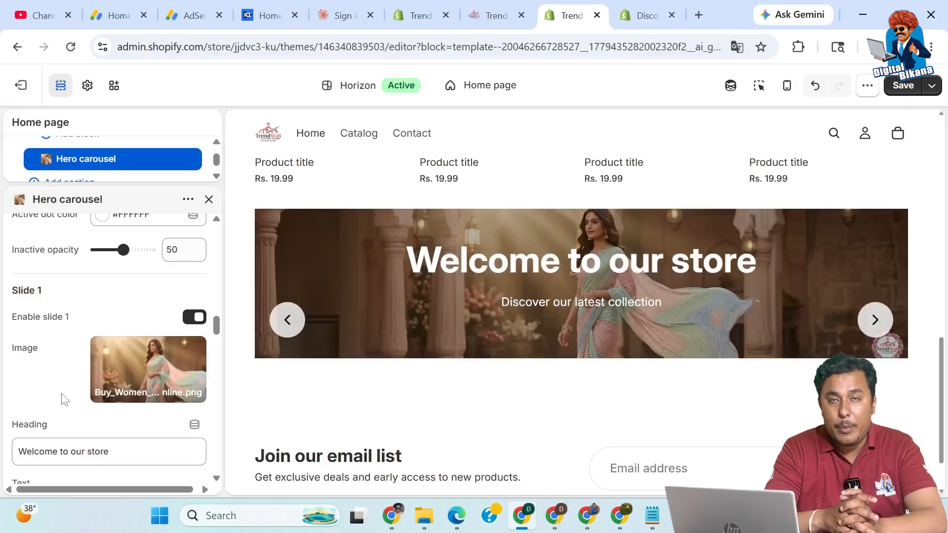
- Link the slide 1 button of the hero carousel to All products
scroll(64, 399, down, 5)
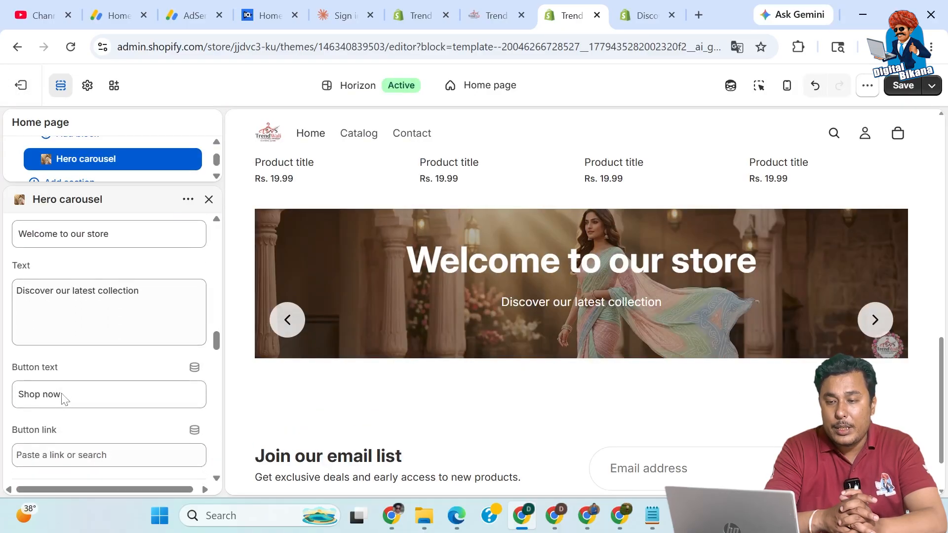
scroll(64, 398, down, 2)
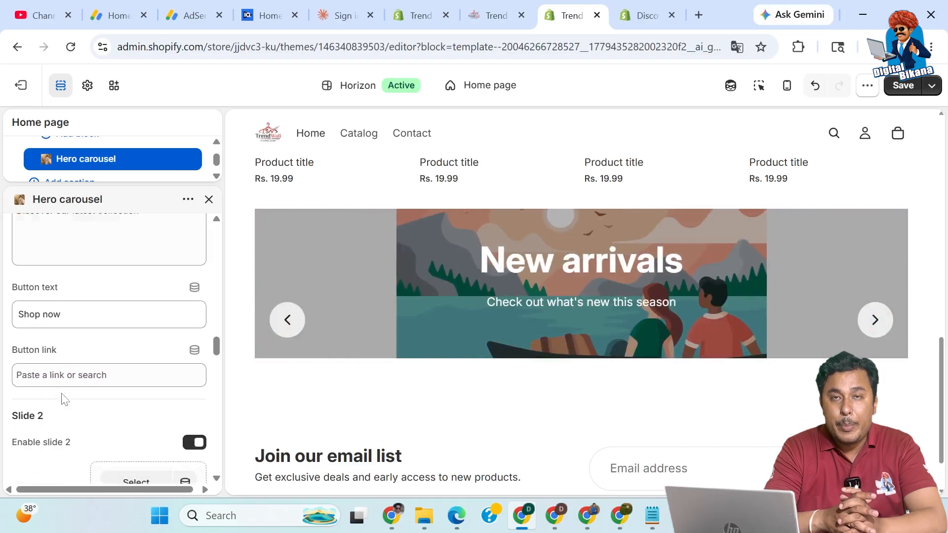
click(79, 359)
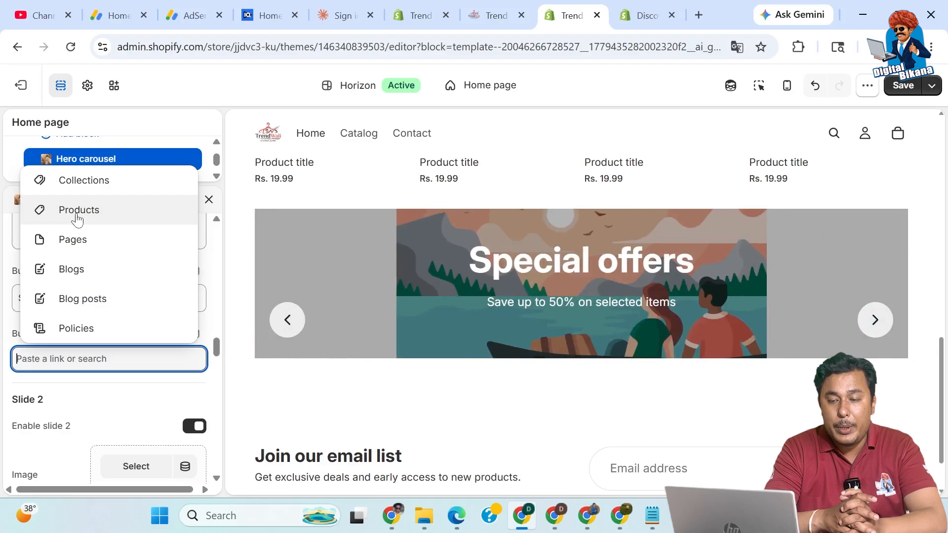
click(77, 220)
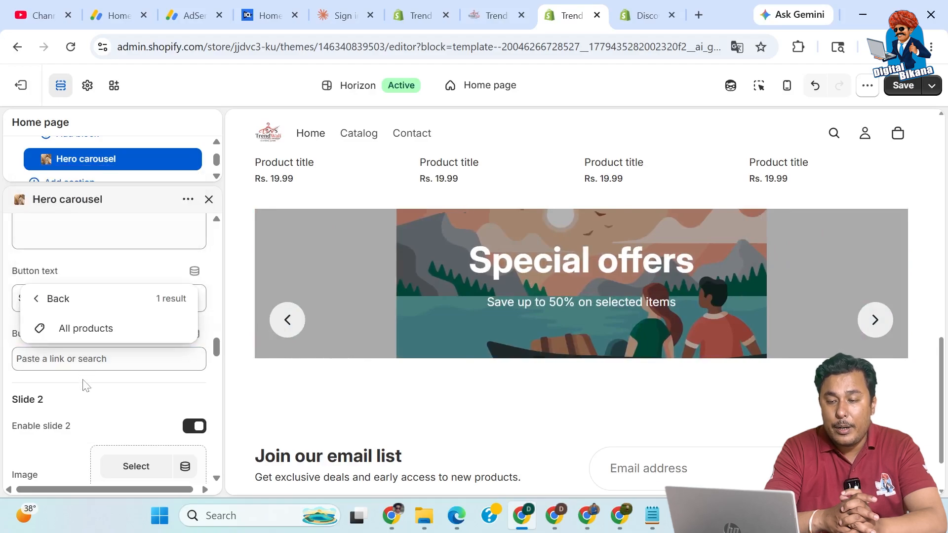
click(86, 339)
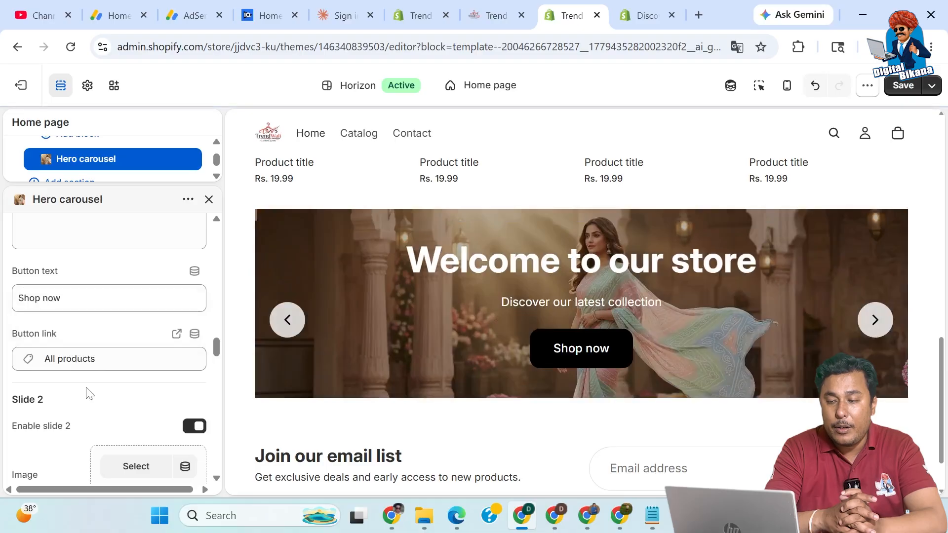
- Assign the existing Buy_Saree_Online image to slide 2 of the hero carousel
scroll(89, 394, down, 1)
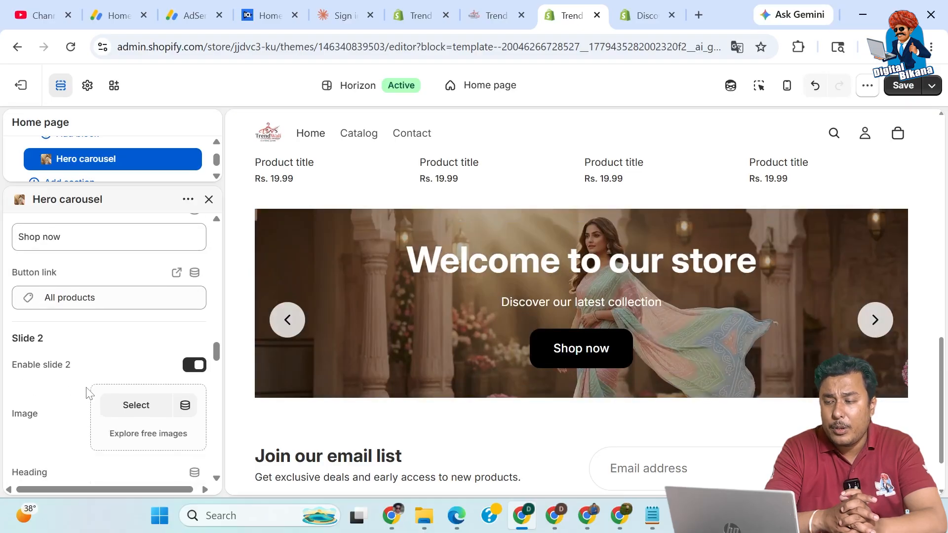
scroll(89, 394, down, 1)
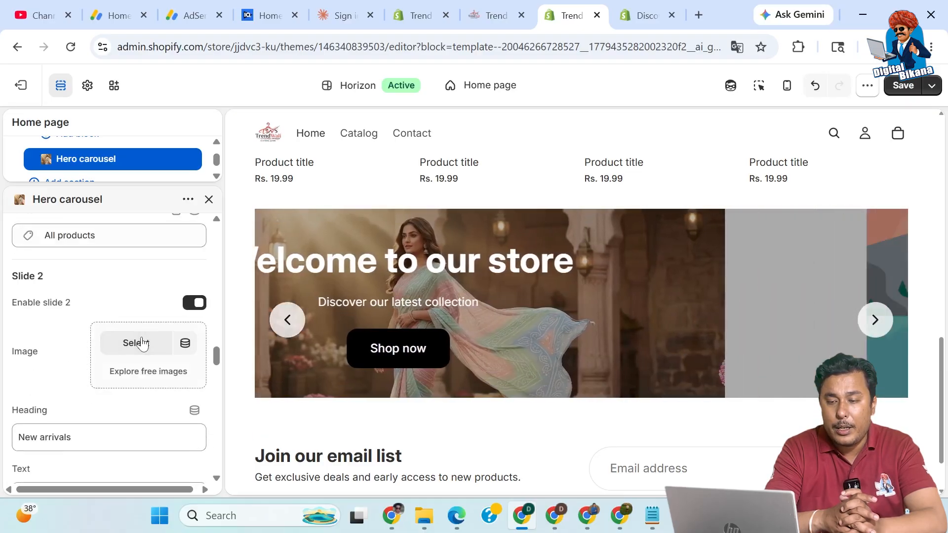
click(141, 343)
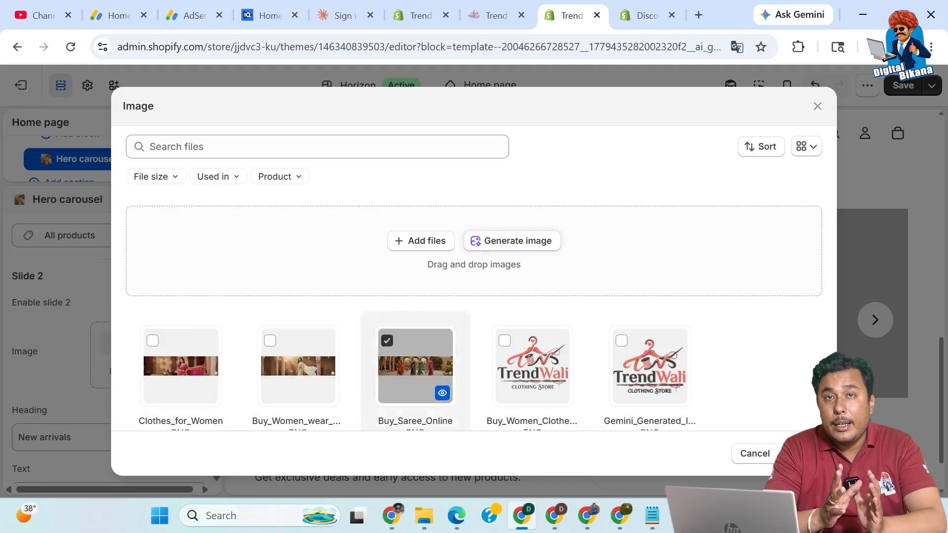
click(803, 453)
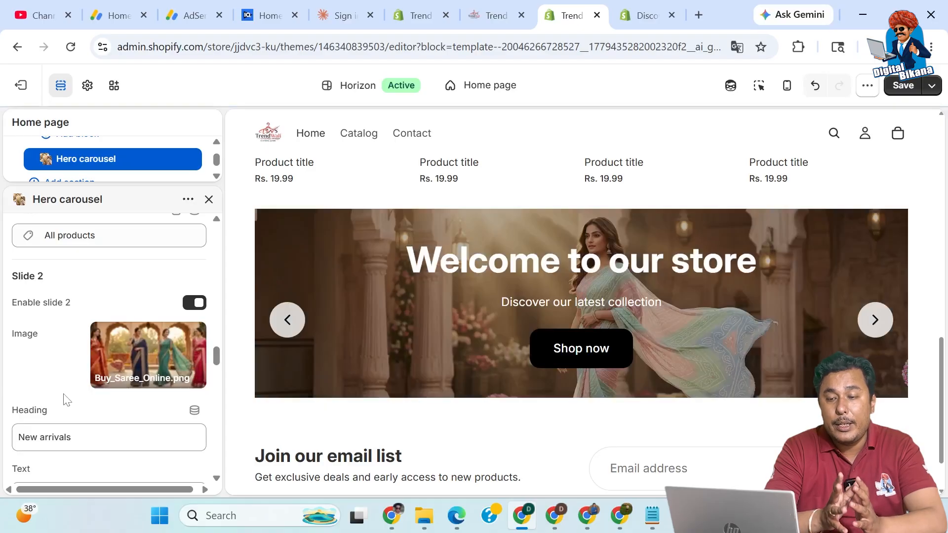
- Link the slide 2 button of the hero carousel to All products
scroll(67, 400, down, 5)
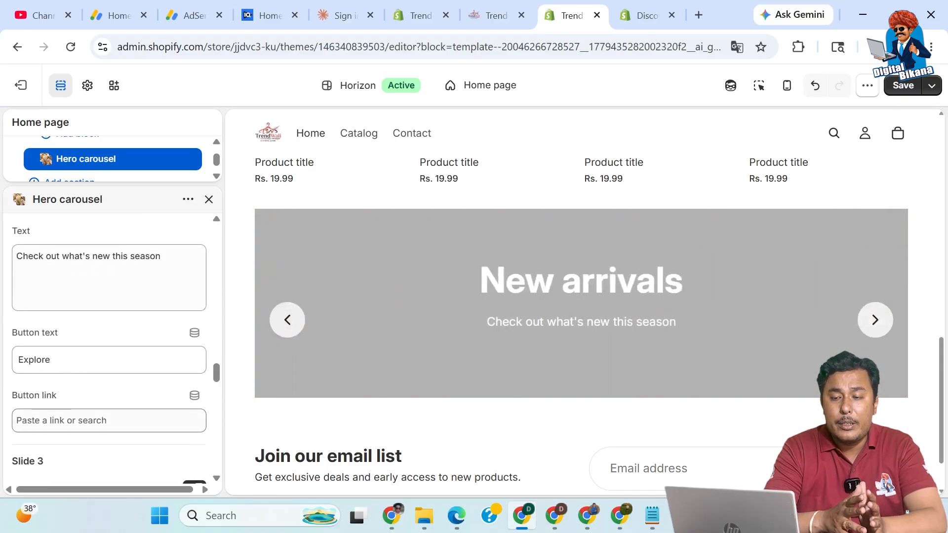
click(69, 420)
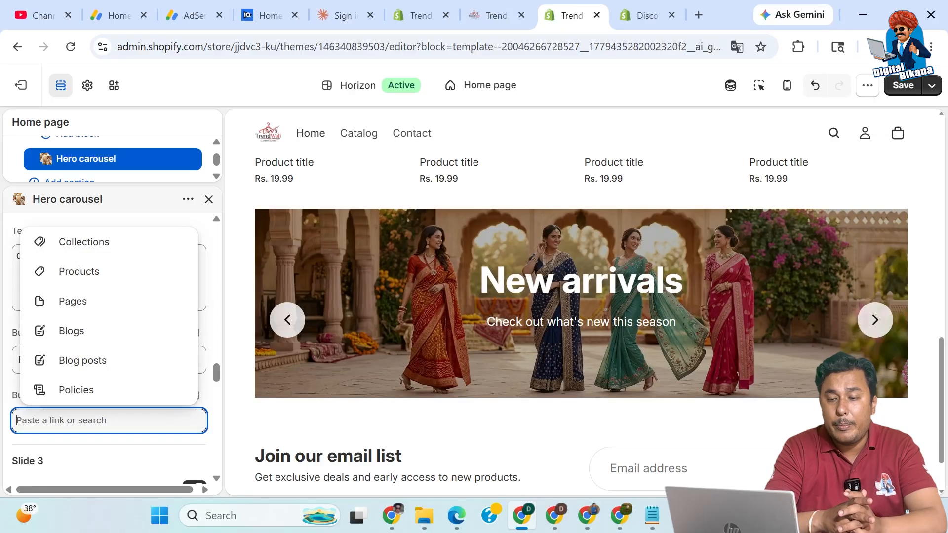
click(84, 272)
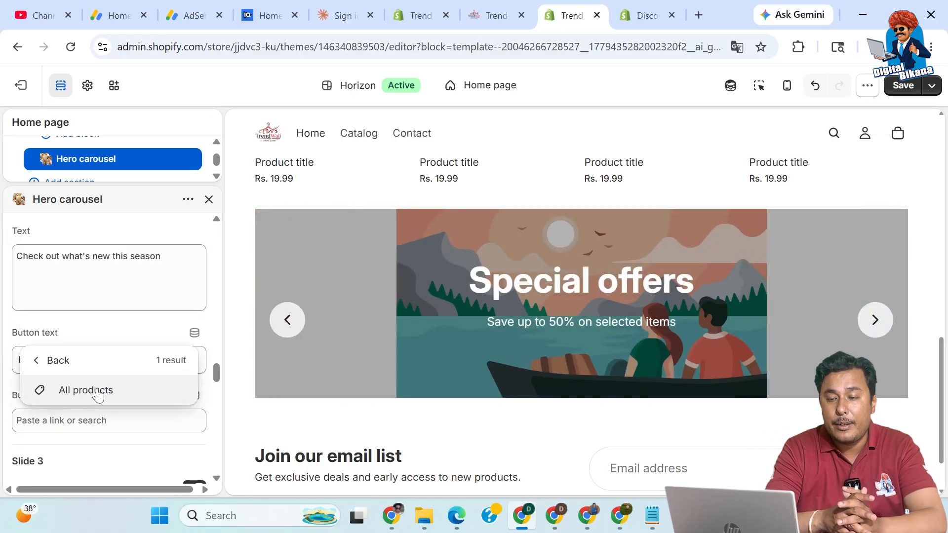
click(98, 394)
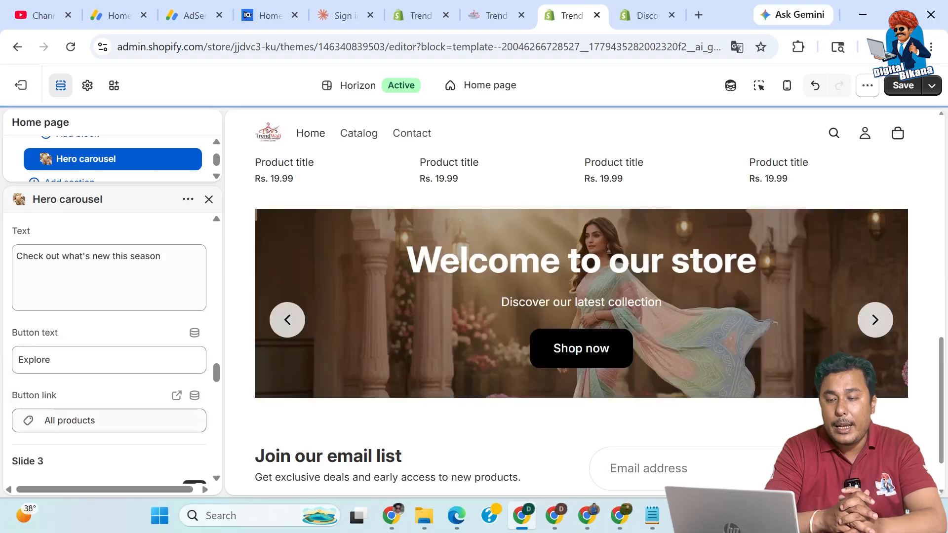
- Assign the existing Clothes_for_Women image to slide 3 of the hero carousel
scroll(105, 441, down, 2)
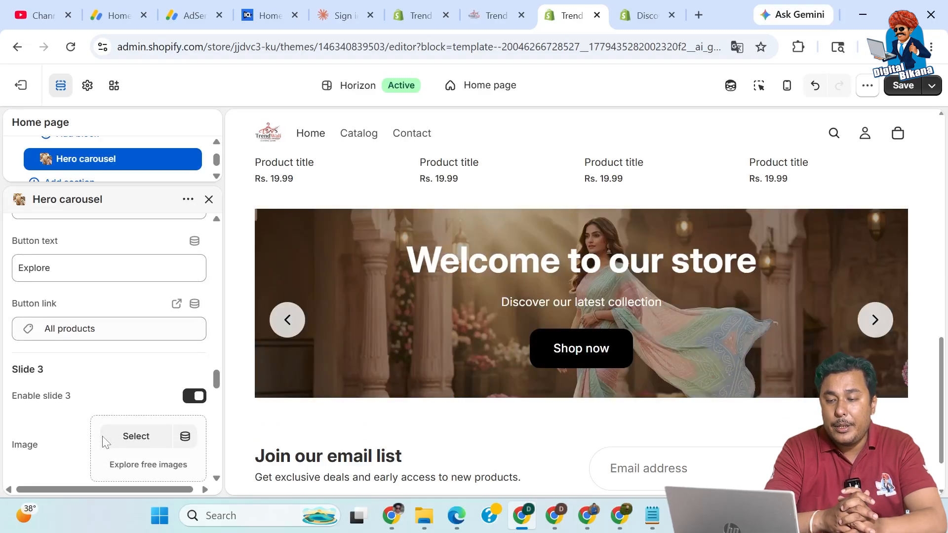
scroll(104, 442, down, 2)
scroll(104, 442, down, 1)
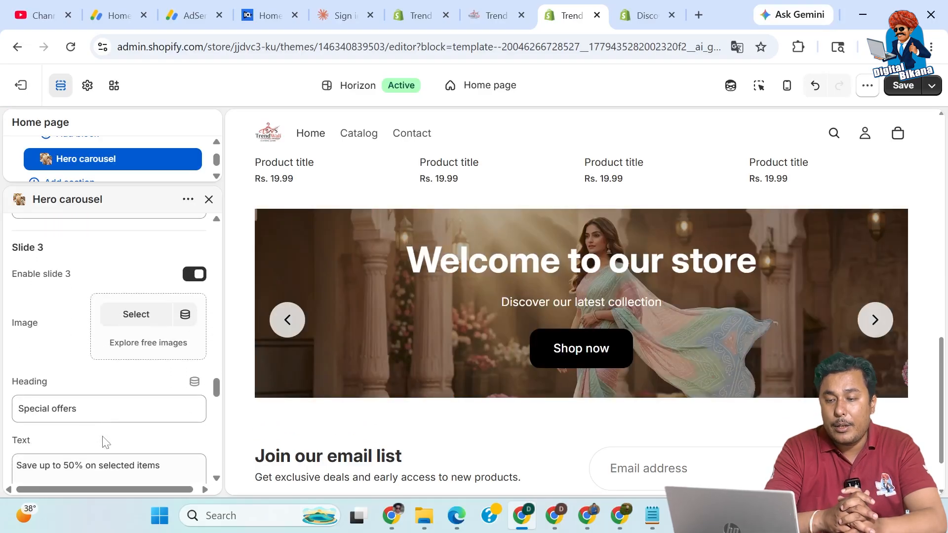
click(137, 316)
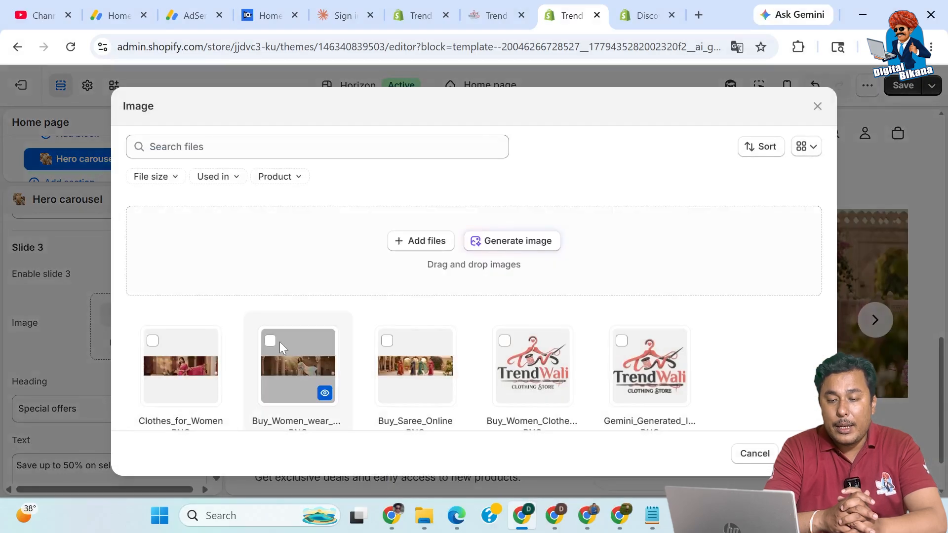
click(152, 341)
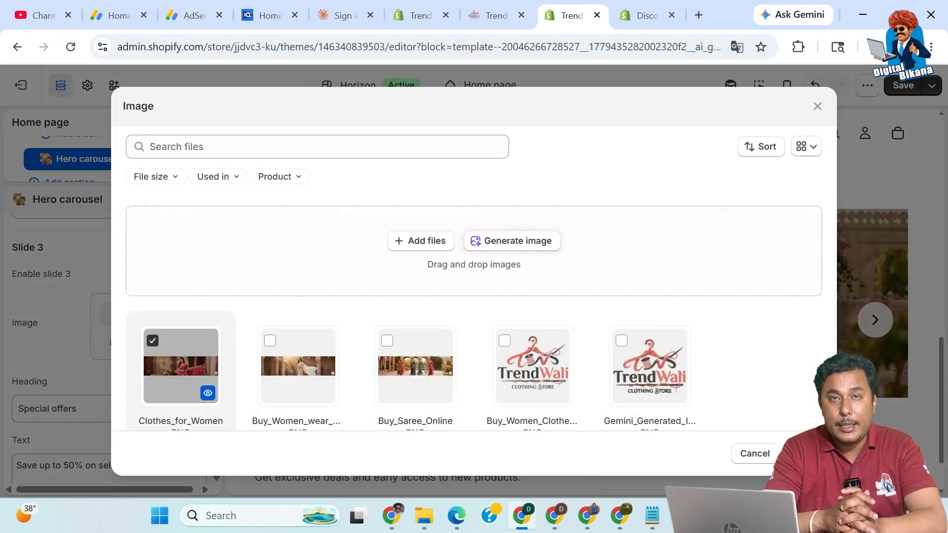
click(803, 454)
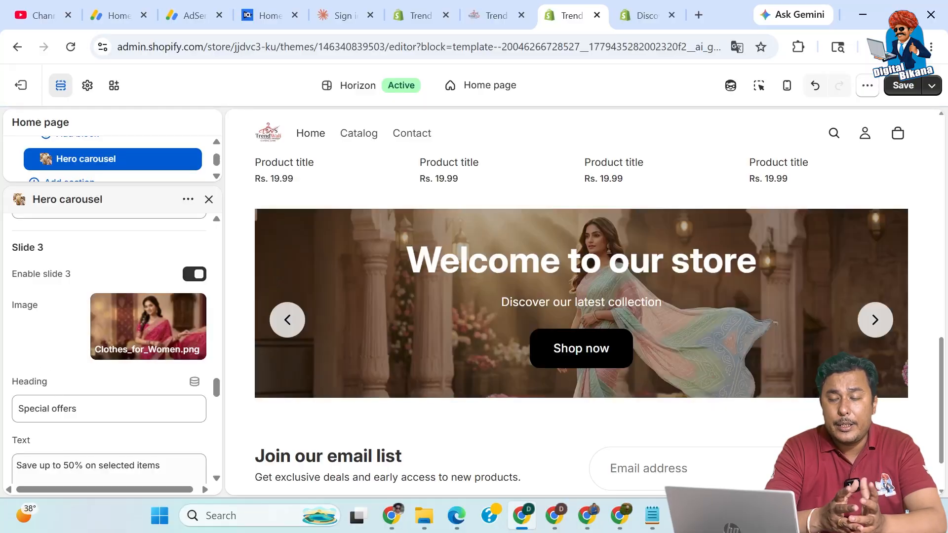
- Link the slide 3 button of the hero carousel to All products
scroll(72, 440, down, 3)
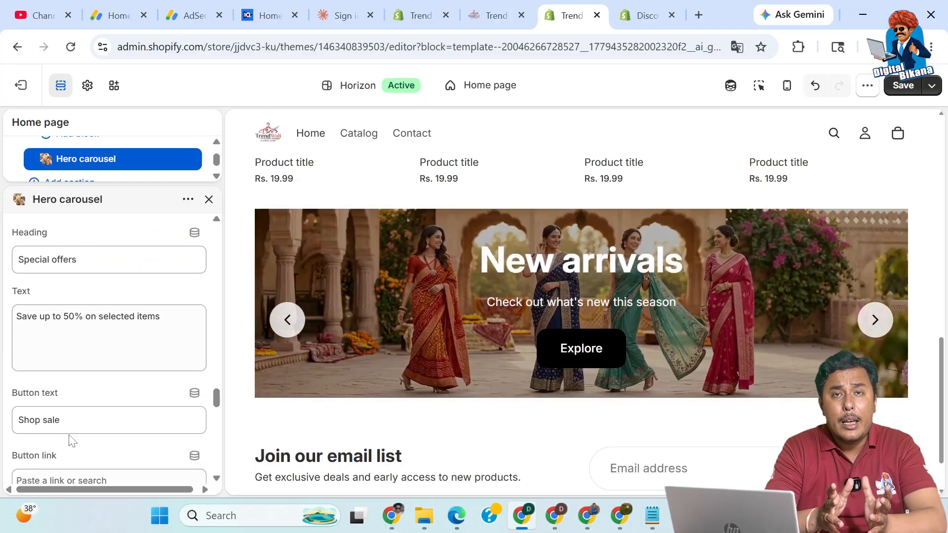
scroll(73, 441, down, 2)
click(72, 425)
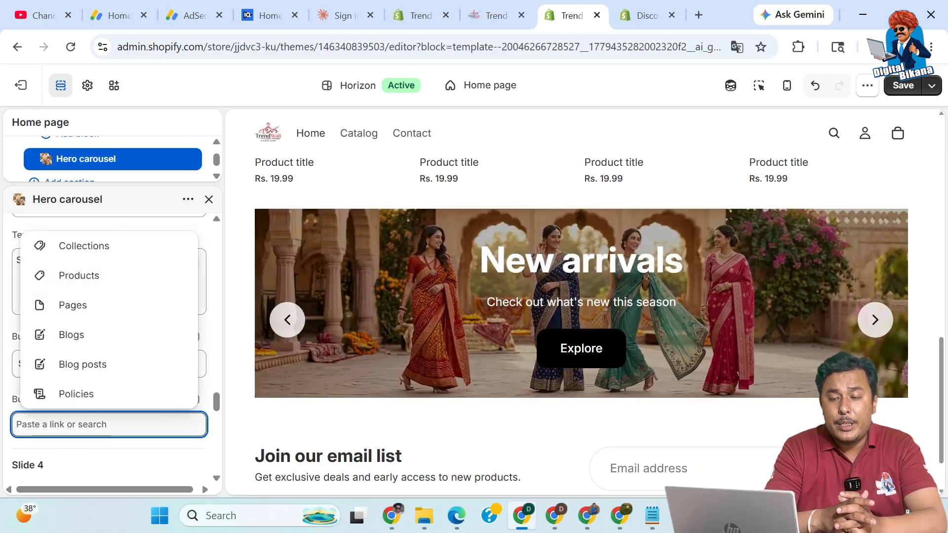
click(119, 279)
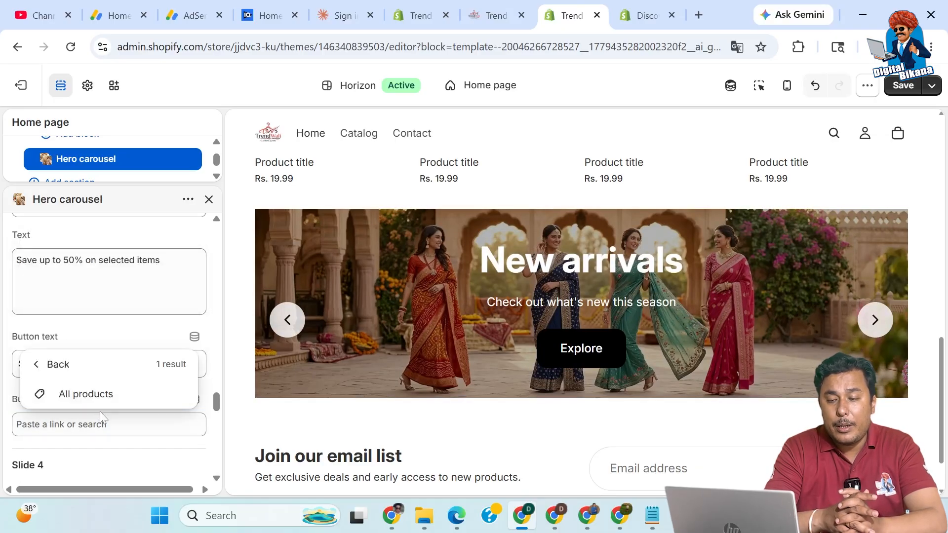
click(95, 401)
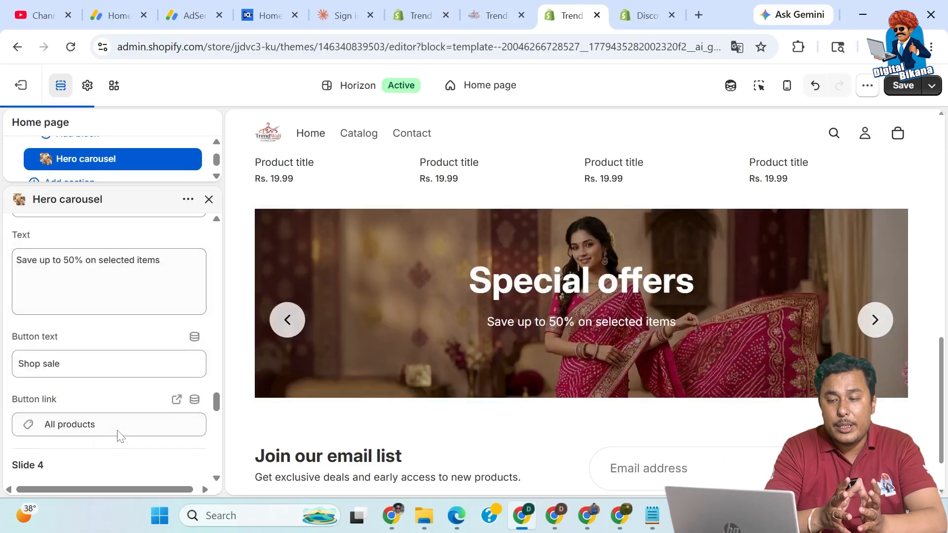
- Review the hero carousel's remaining slide settings and its general auto-play, navigation and slide height settings
scroll(120, 439, down, 2)
scroll(120, 446, up, 5)
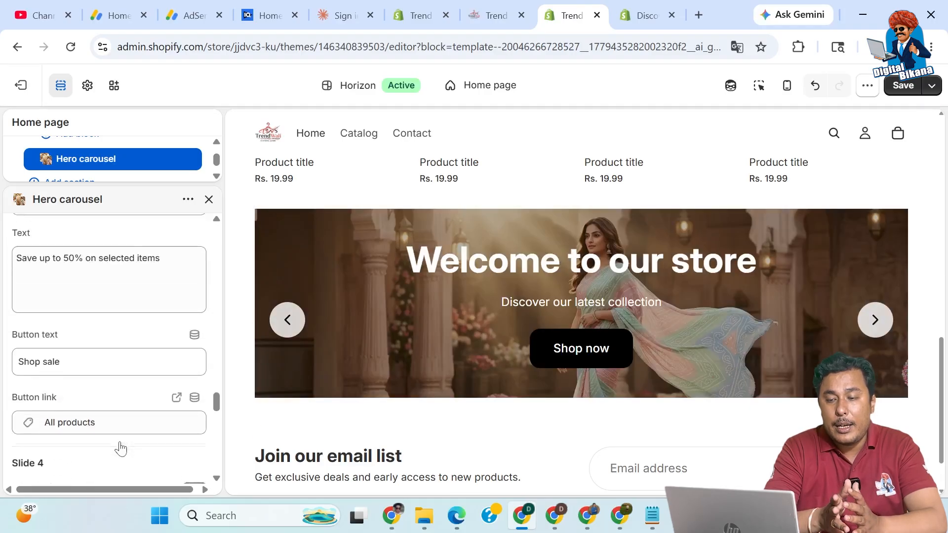
scroll(120, 448, down, 6)
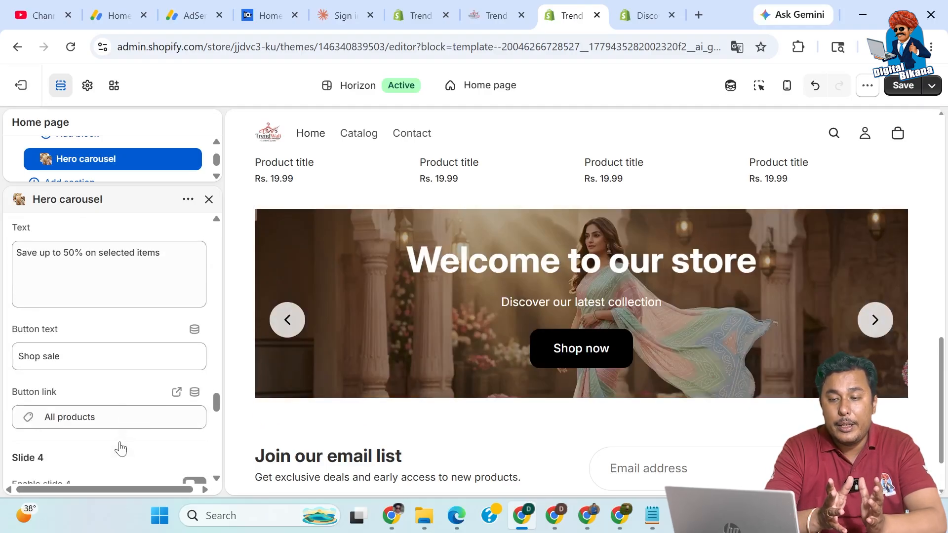
scroll(120, 449, down, 6)
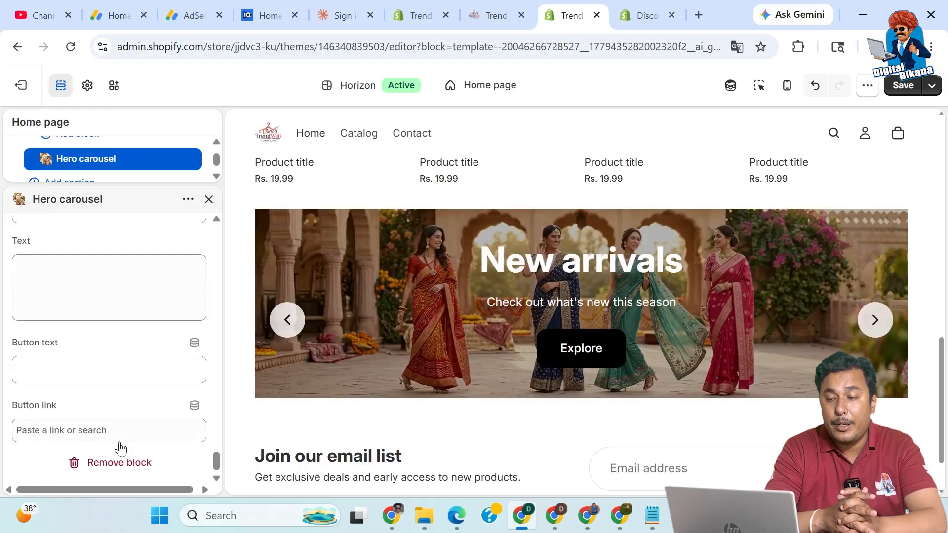
scroll(120, 448, up, 8)
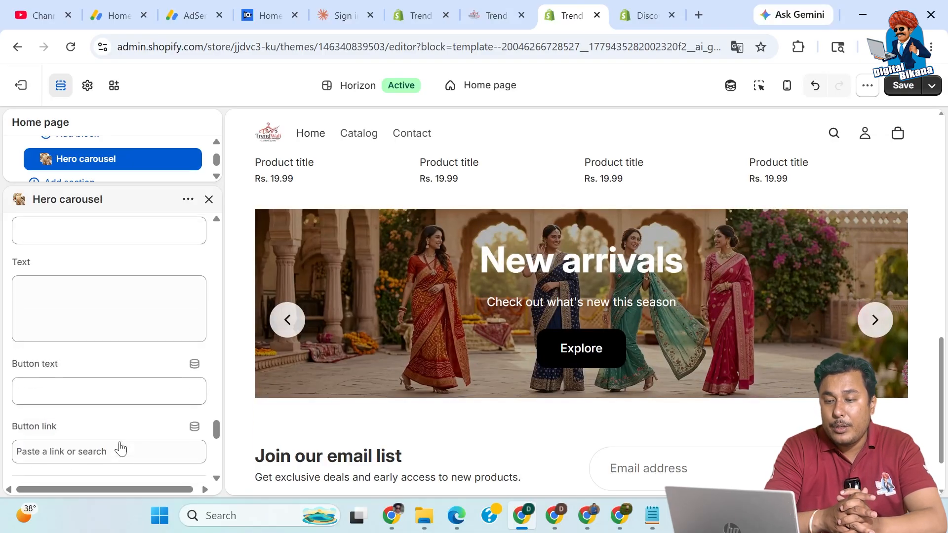
scroll(120, 448, up, 12)
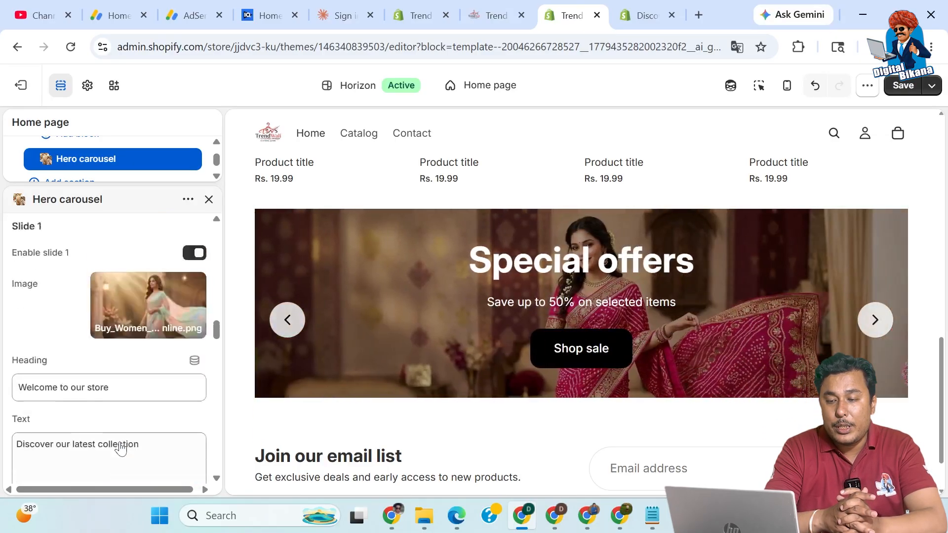
scroll(120, 448, up, 10)
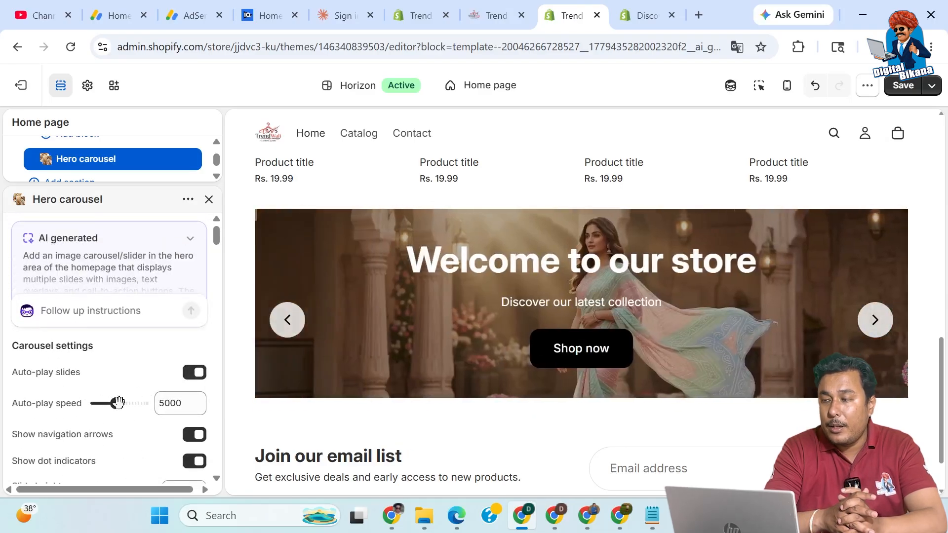
scroll(123, 448, down, 1)
scroll(123, 448, down, 1)
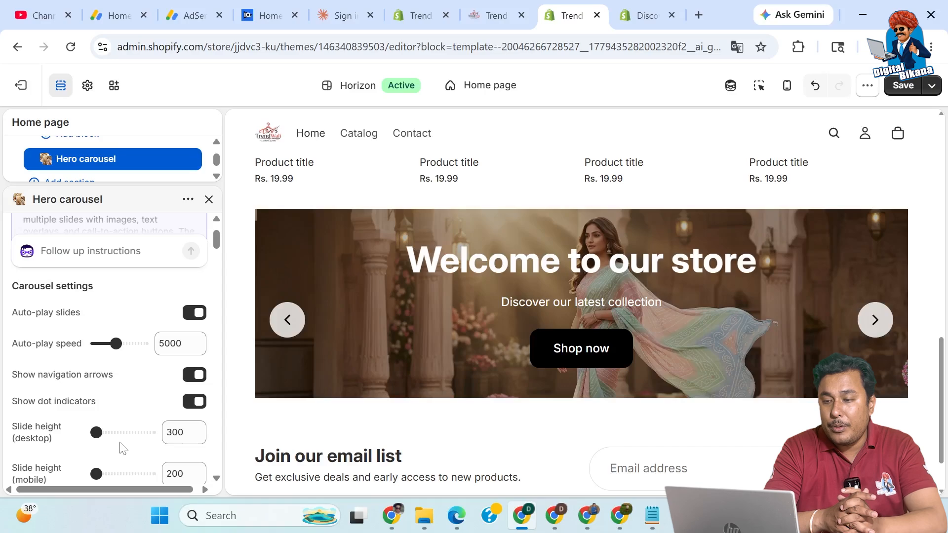
scroll(123, 448, down, 1)
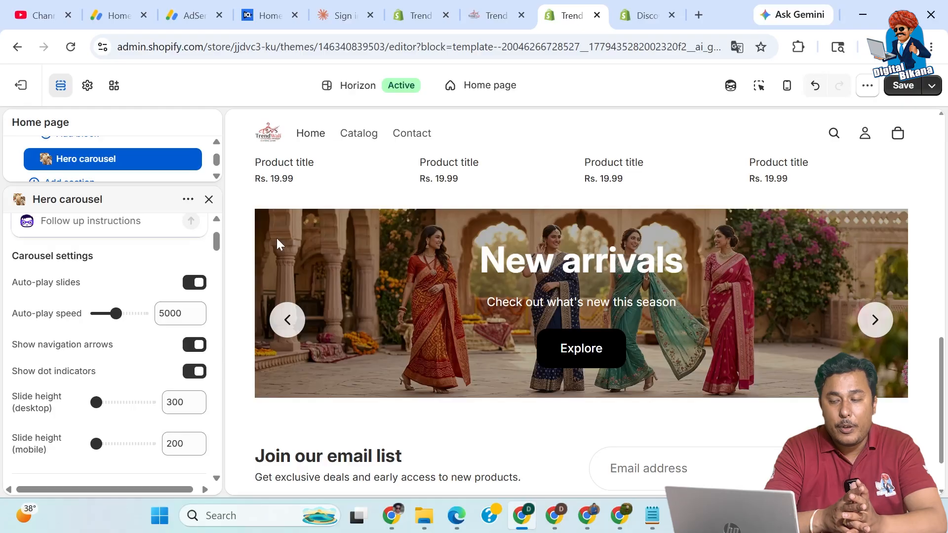
- Save the home page changes with the customized hero carousel to the theme
click(218, 177)
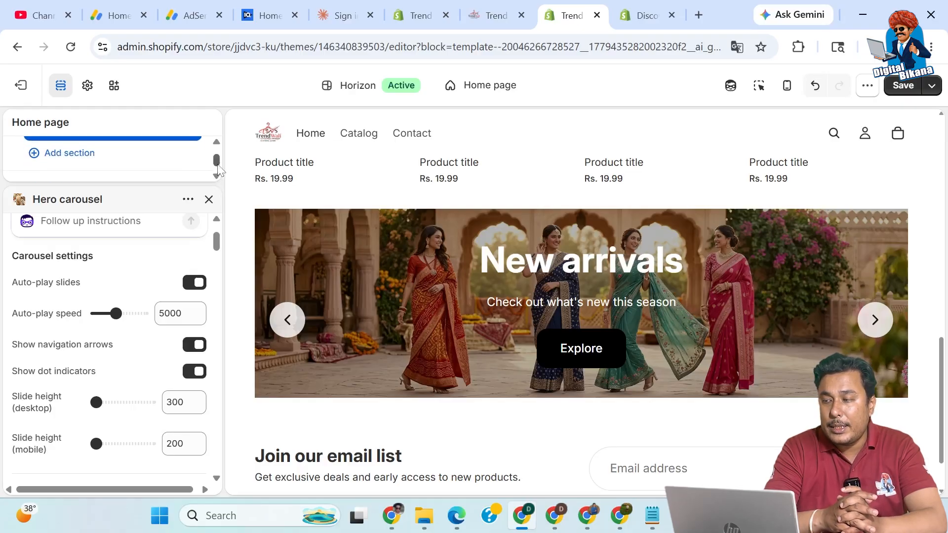
drag(218, 167, 218, 161)
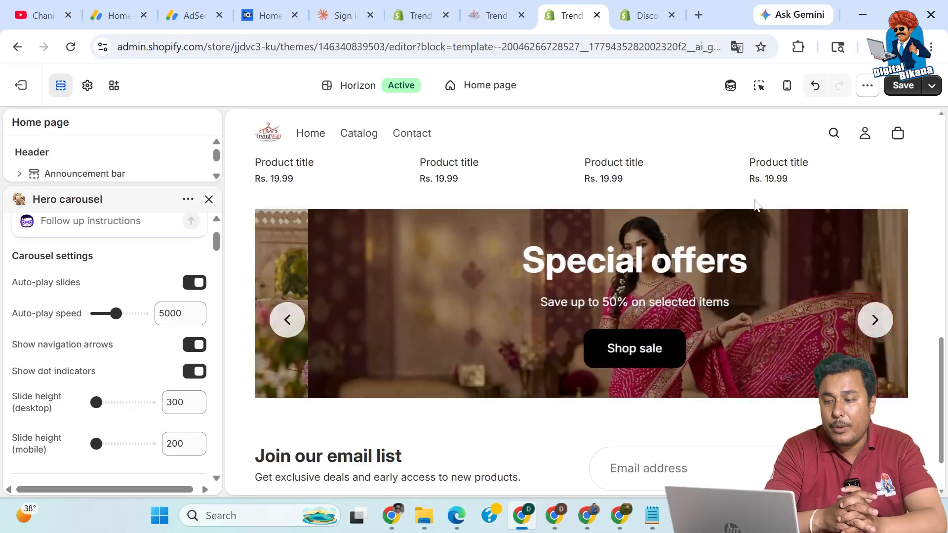
click(898, 86)
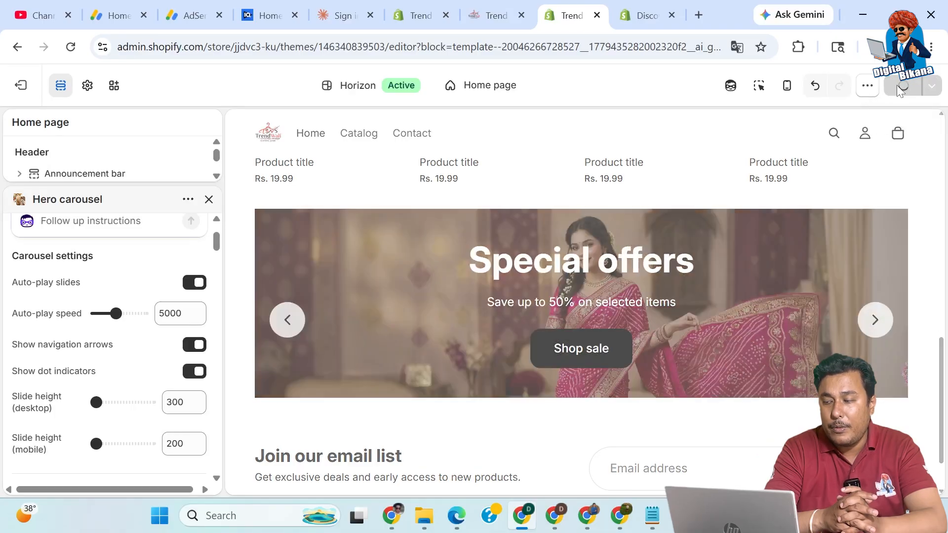